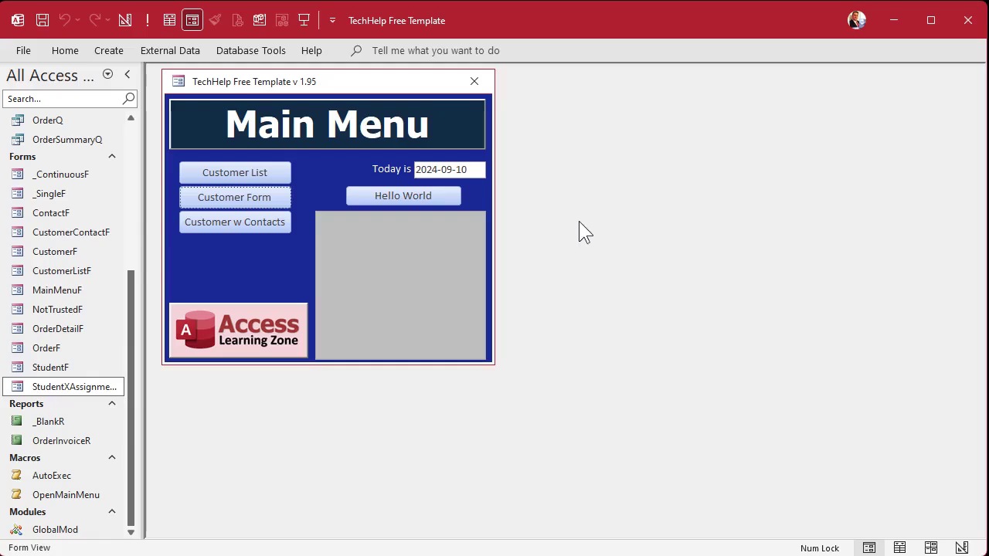
Open StudentF and StudentXAssignmentSubF, close StudentF and the main menu, and switch StudentXAssignmentSubF to Design View.
double_click(73, 371)
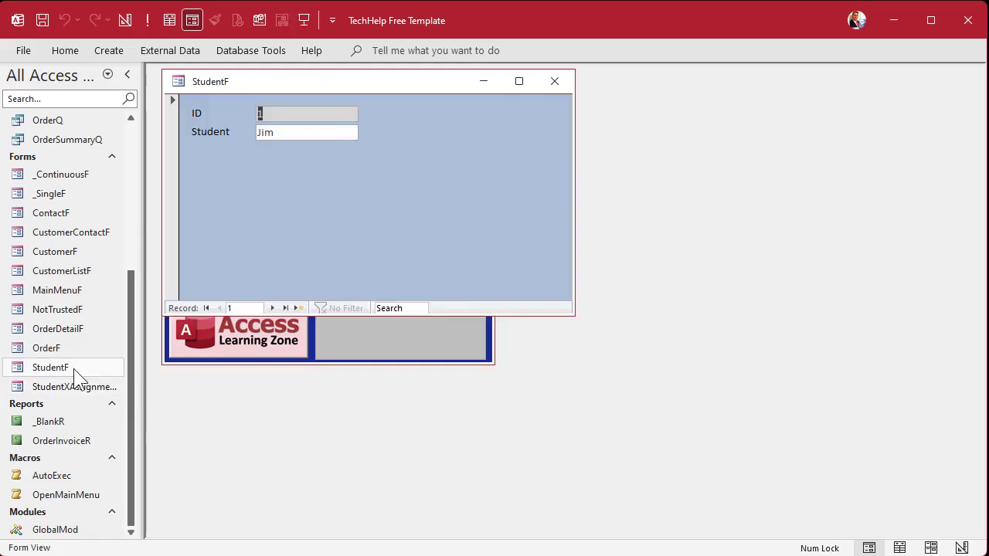
double_click(76, 388)
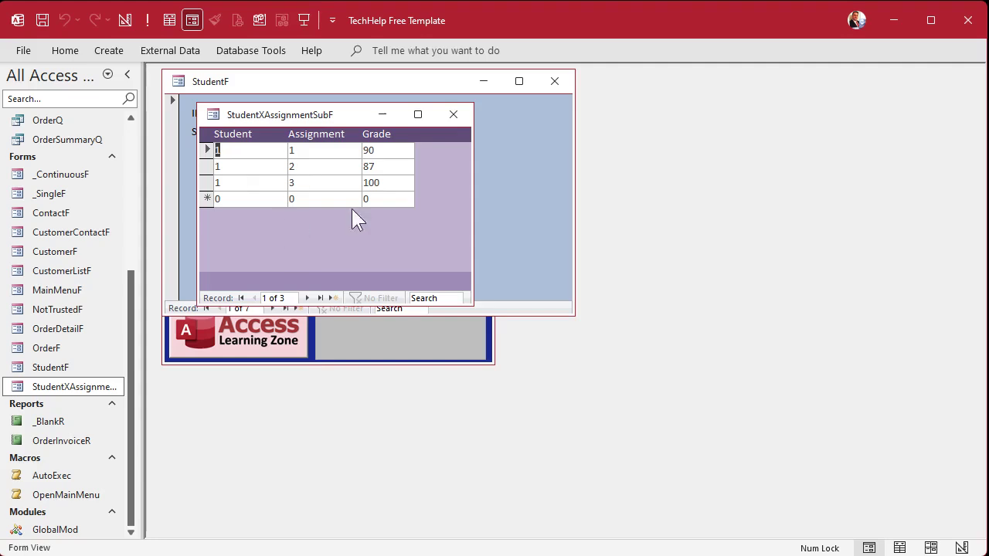
left_click(554, 81)
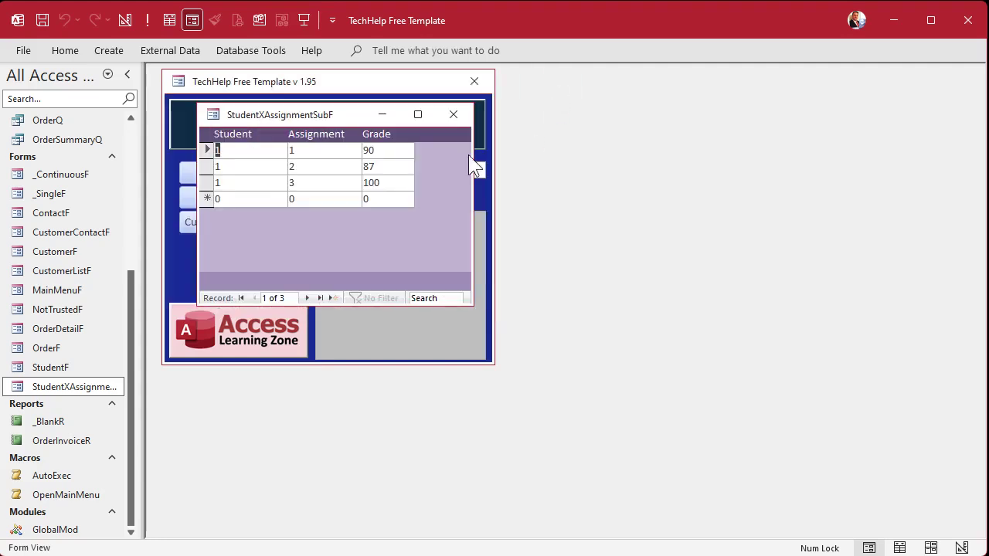
left_click(470, 81)
right_click(341, 161)
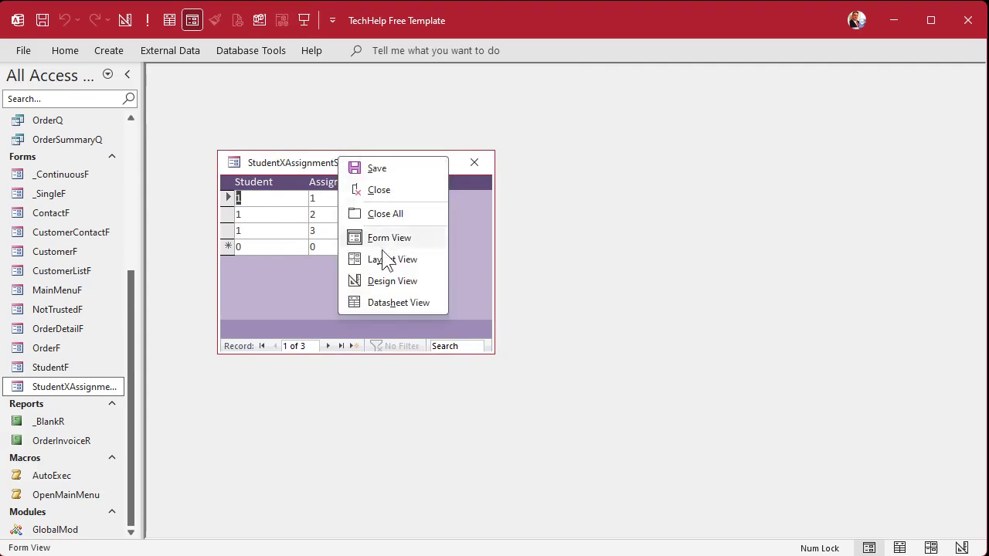
left_click(381, 281)
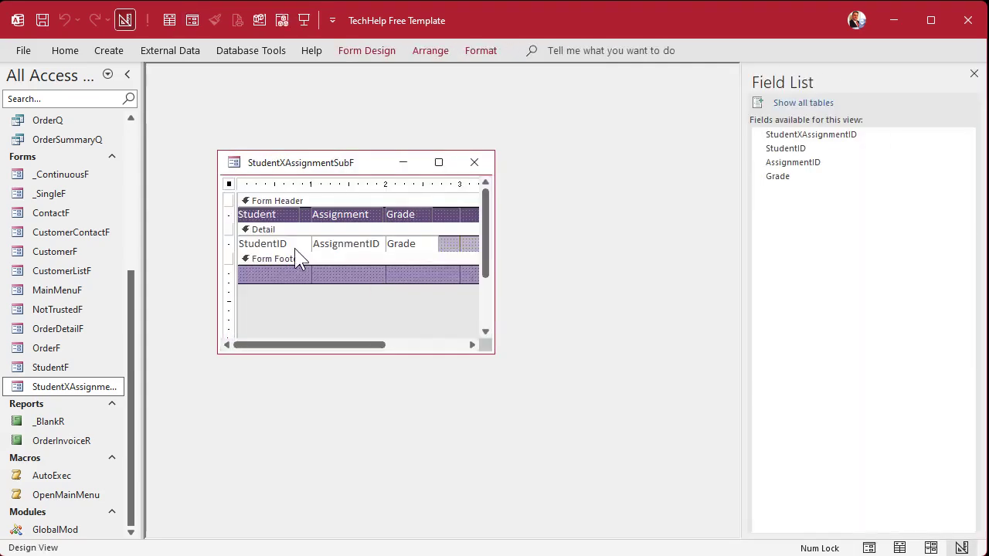
Delete the StudentID and AssignmentID text boxes from the subform's Detail section.
left_click(338, 246)
key("Delete")
left_click(337, 241)
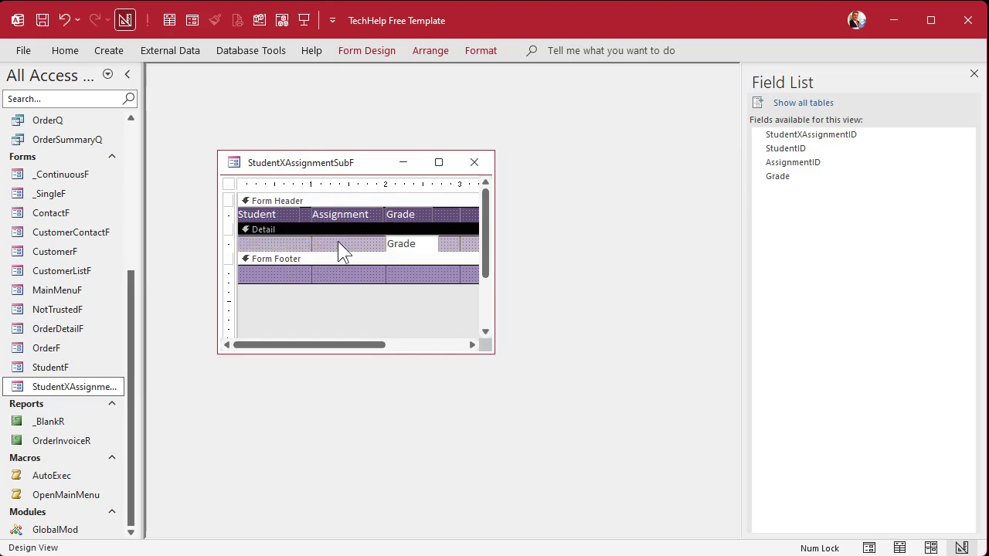
Add a combo box under the Student heading in the Detail section, based on StudentT with the StudentID and StudentName fields.
left_click(353, 48)
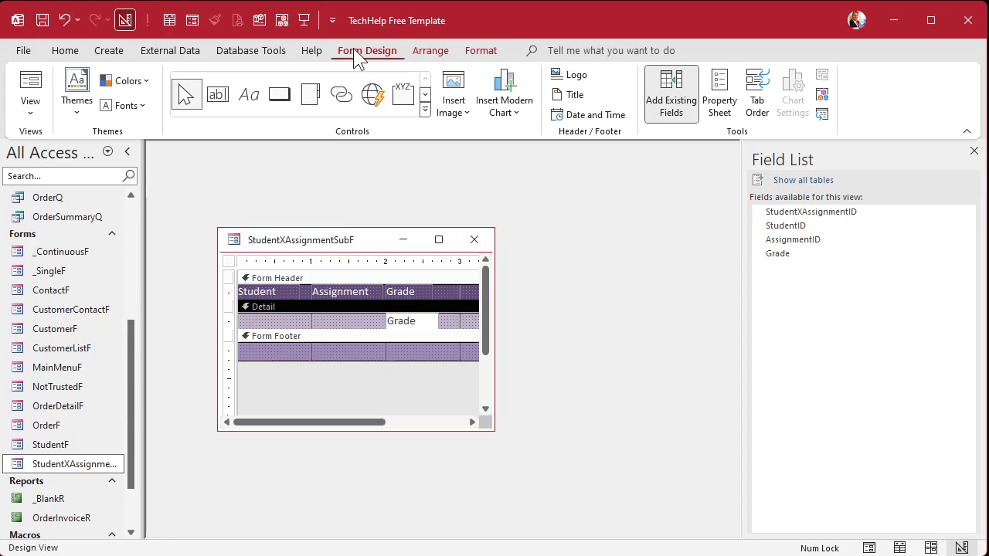
left_click(425, 111)
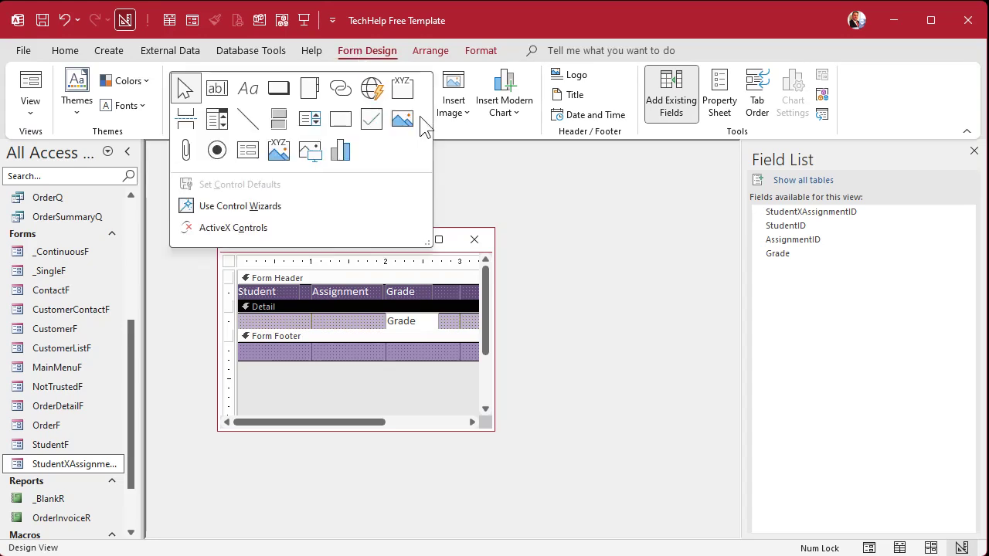
left_click(217, 119)
left_click(255, 322)
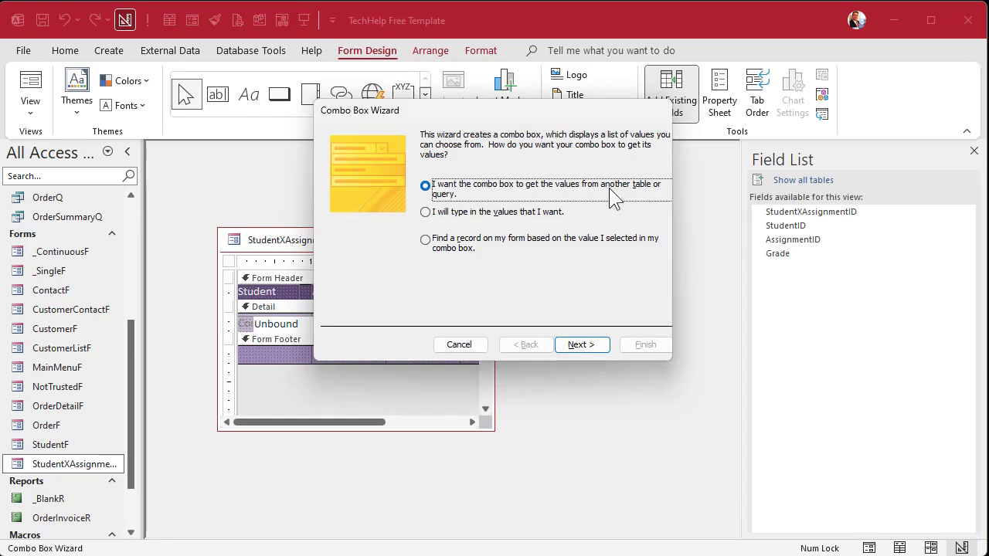
left_click(588, 347)
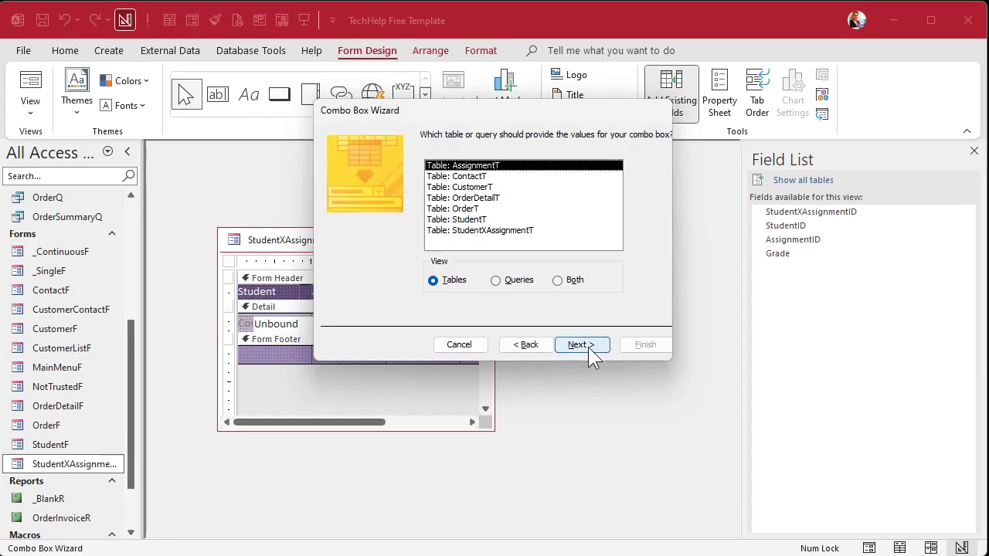
left_click(507, 221)
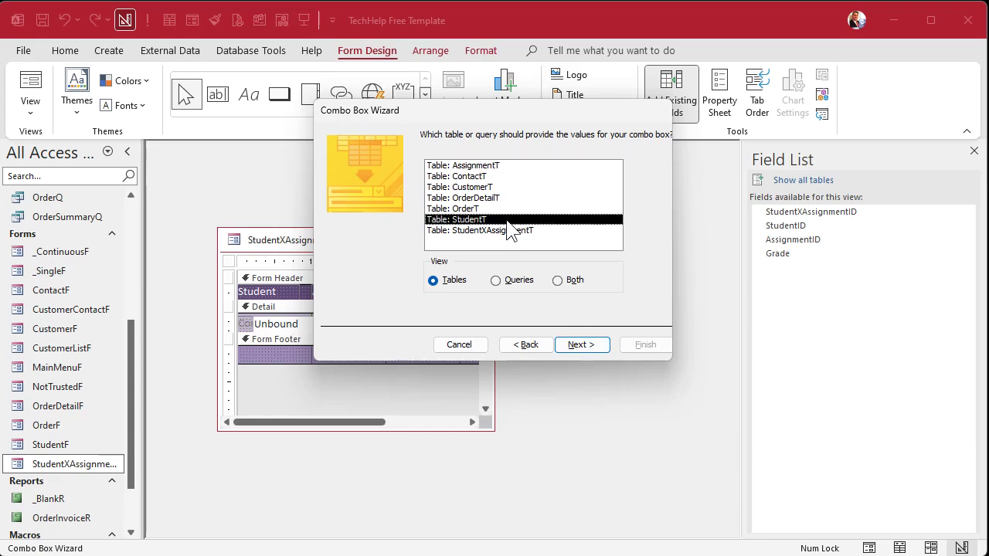
left_click(584, 345)
left_click(472, 263)
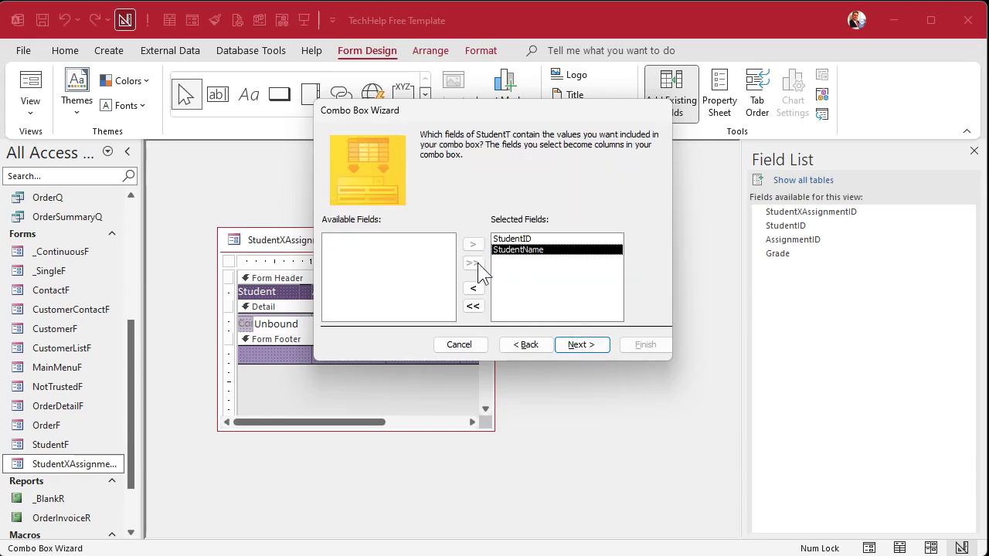
left_click(579, 347)
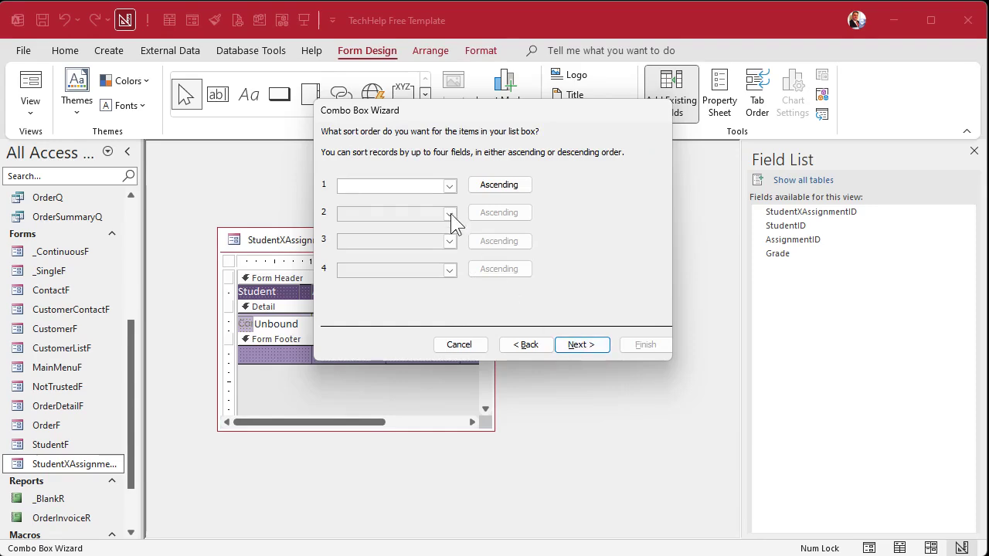
Sort the combo box list by StudentName ascending and store its value in the StudentID field, keeping the default label.
left_click(448, 186)
left_click(401, 223)
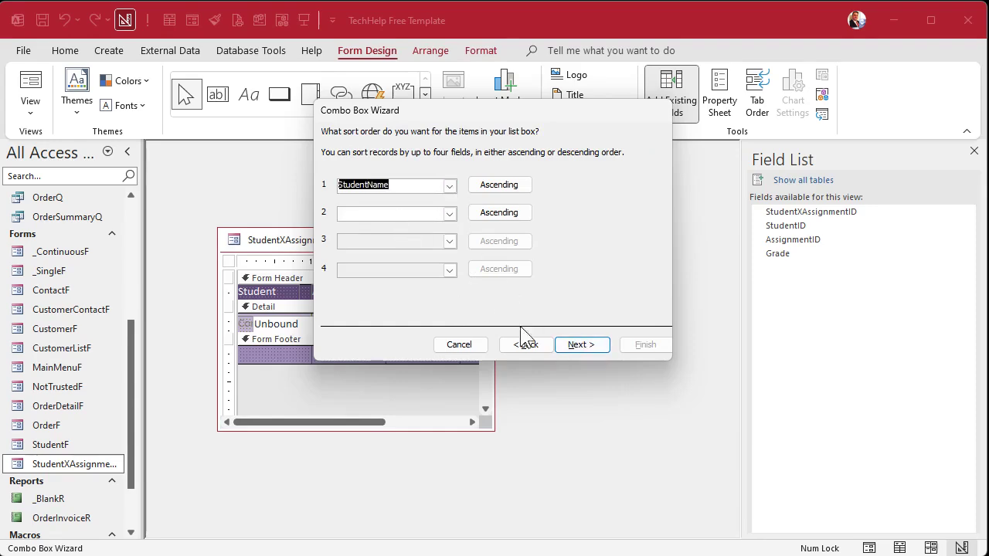
left_click(576, 347)
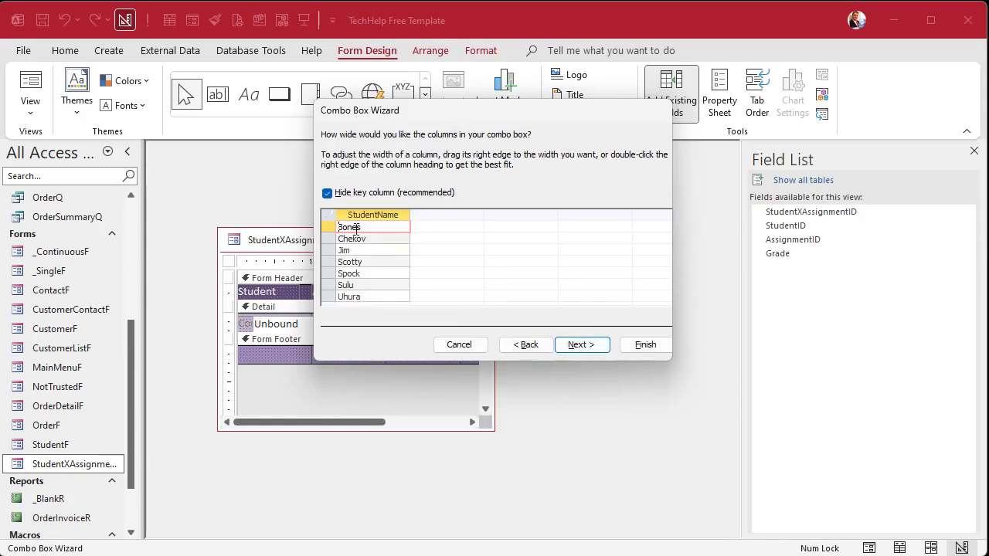
left_click(582, 347)
left_click(667, 206)
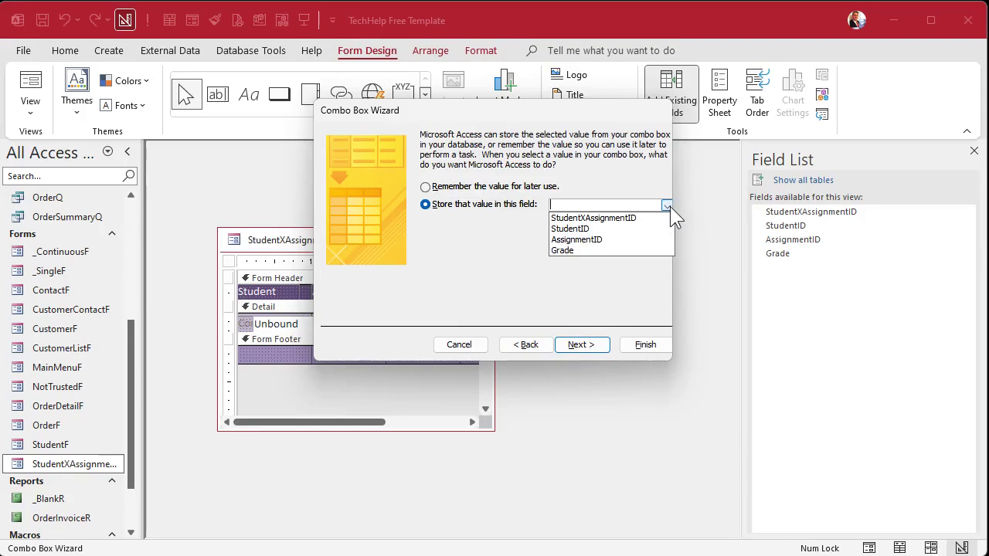
left_click(613, 229)
left_click(584, 347)
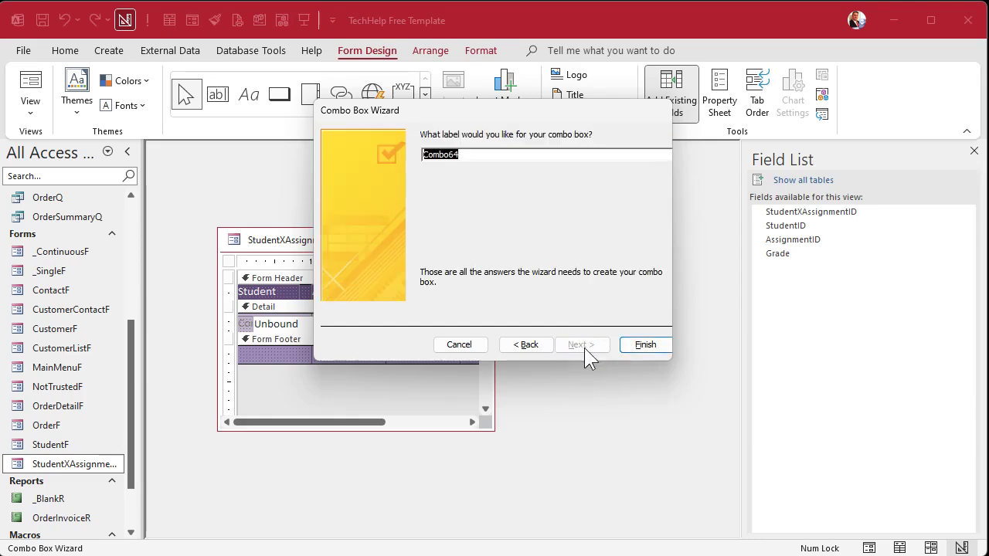
left_click(654, 348)
Delete the new combo box's label and fit the combo box under the Student heading at the section's origin, about 1" wide.
left_click(347, 319)
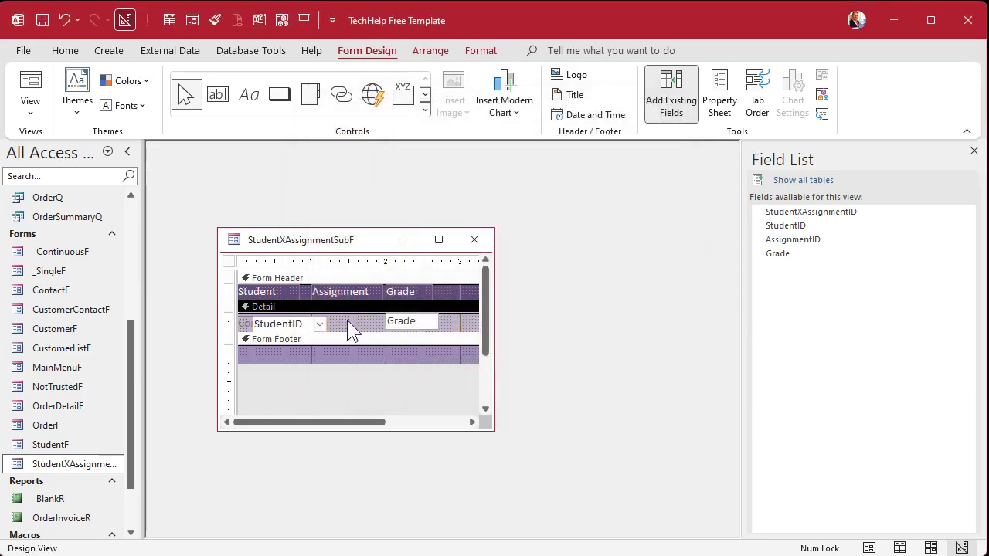
left_click(248, 320)
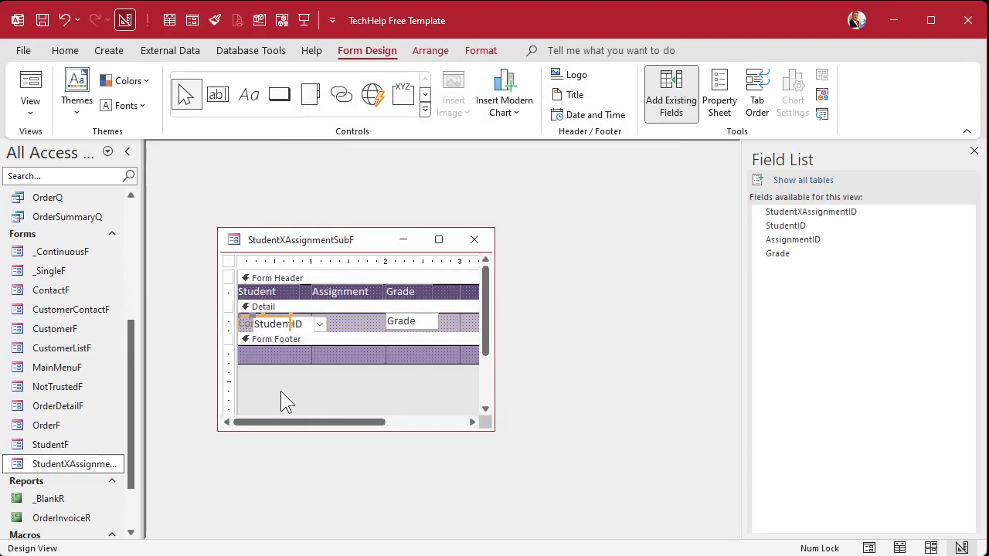
key("Delete")
left_click(287, 324)
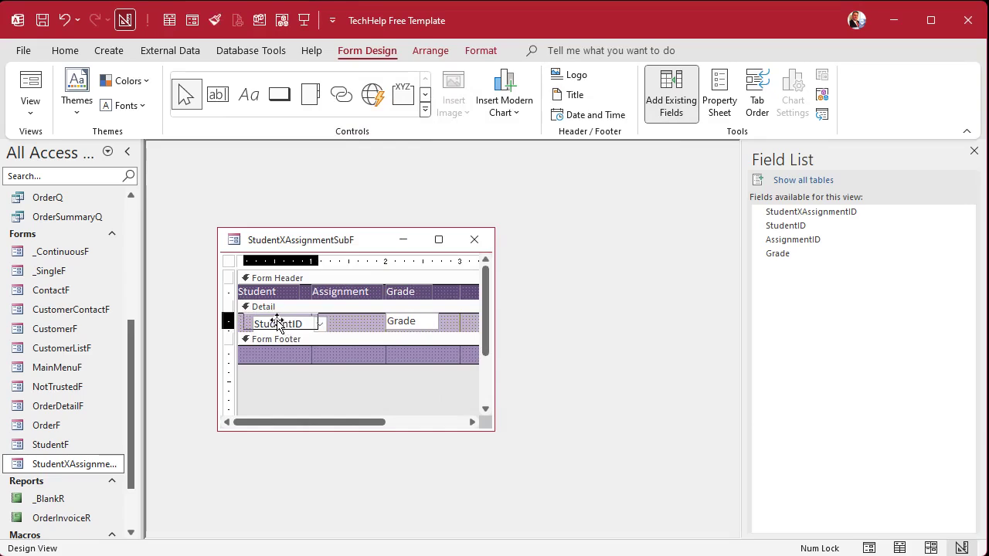
left_click_drag(265, 325, 250, 321)
left_click_drag(312, 326, 310, 323)
left_click(309, 323)
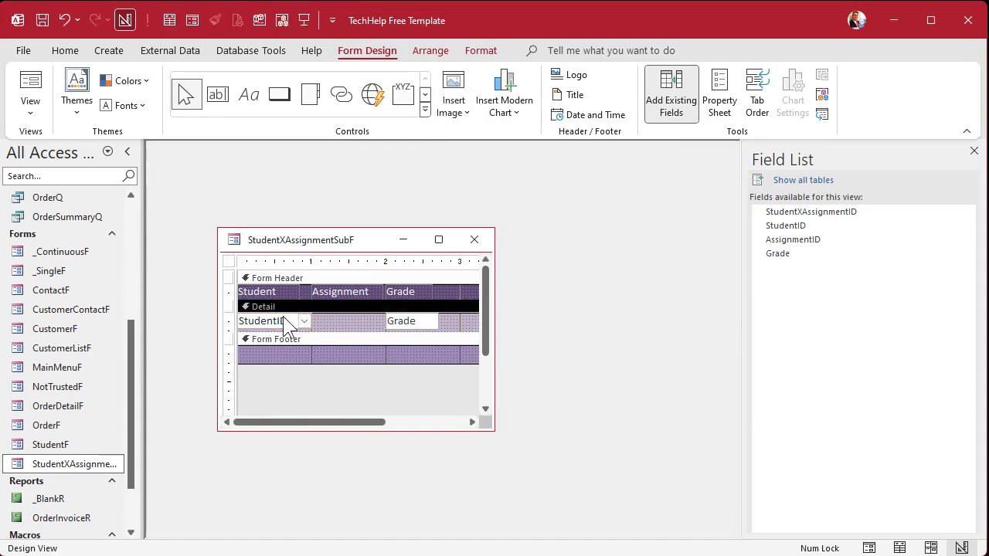
Name the student combo box StudentCombo in its properties.
double_click(287, 324)
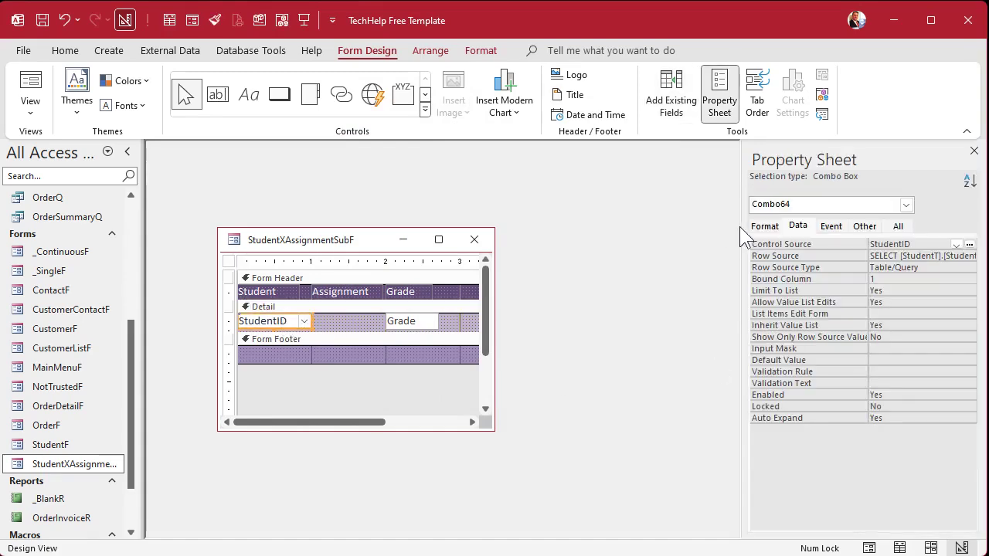
left_click_drag(740, 226, 672, 227)
left_click(829, 226)
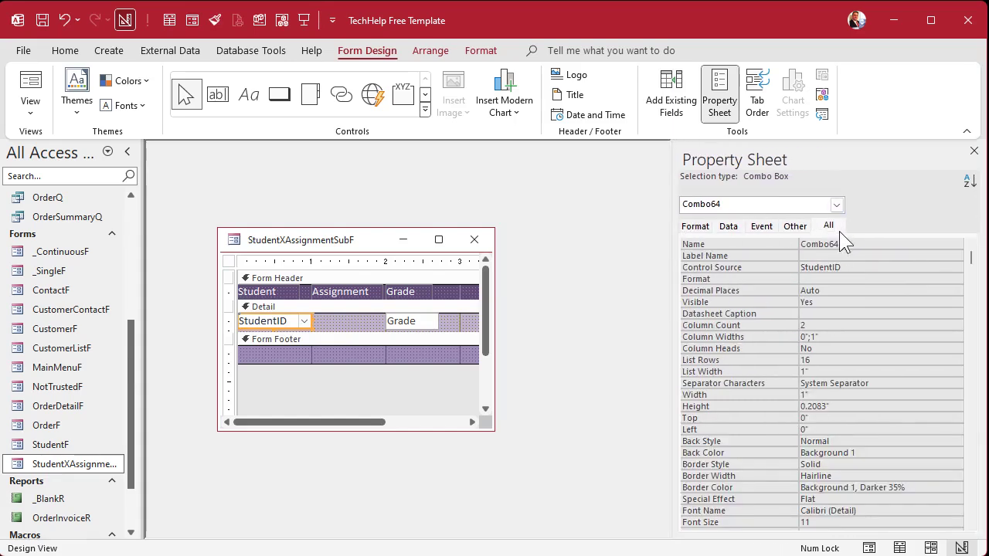
double_click(818, 244)
type("StudentCombo")
key("Return")
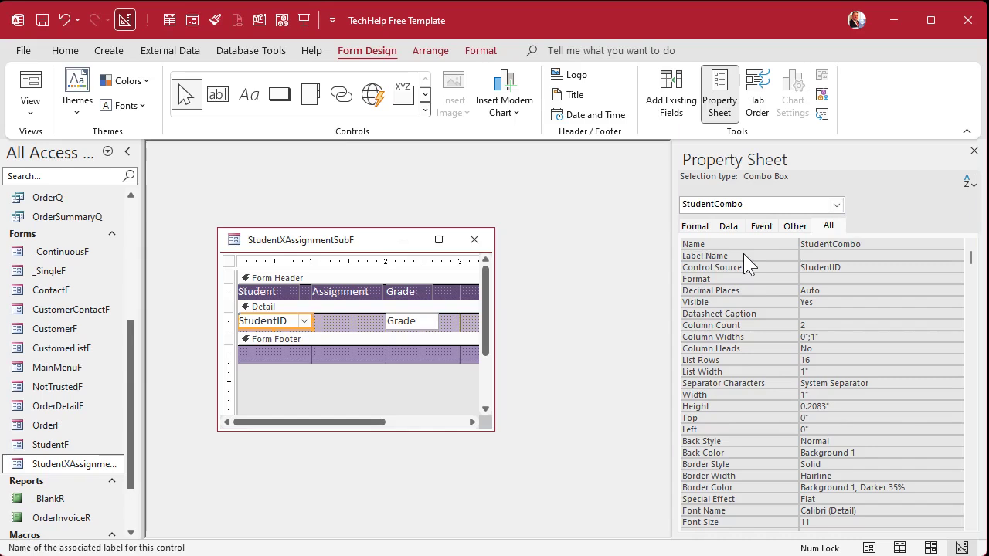
left_click_drag(832, 244, 900, 248)
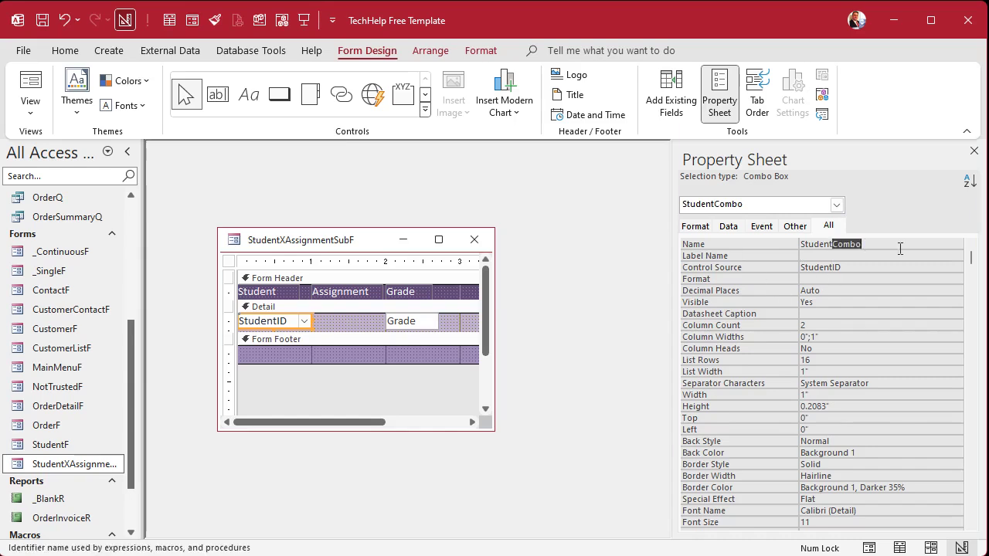
Add a second combo box under the Assignment heading, based on AssignmentT with the AssignmentID and AssignmentName fields.
left_click(326, 321)
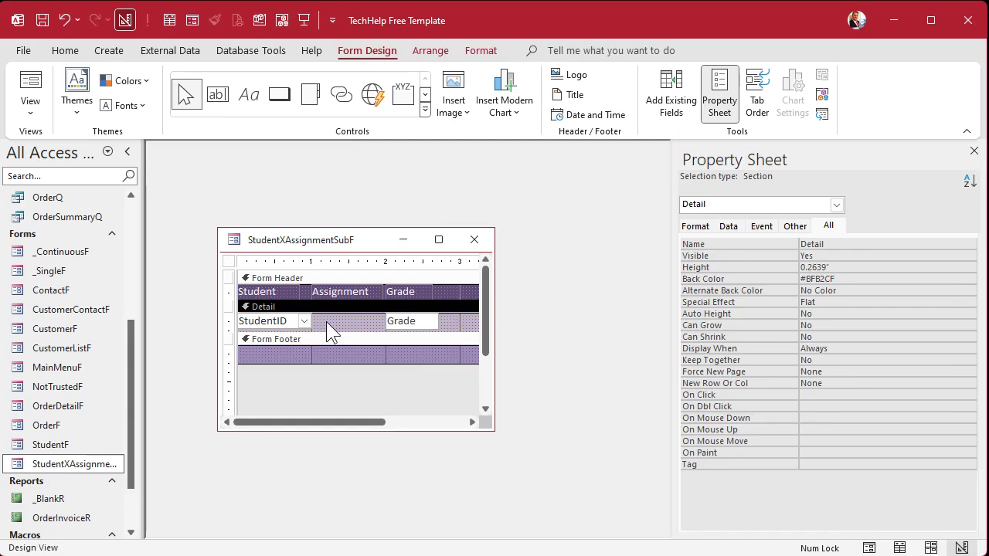
left_click(344, 319)
left_click(424, 110)
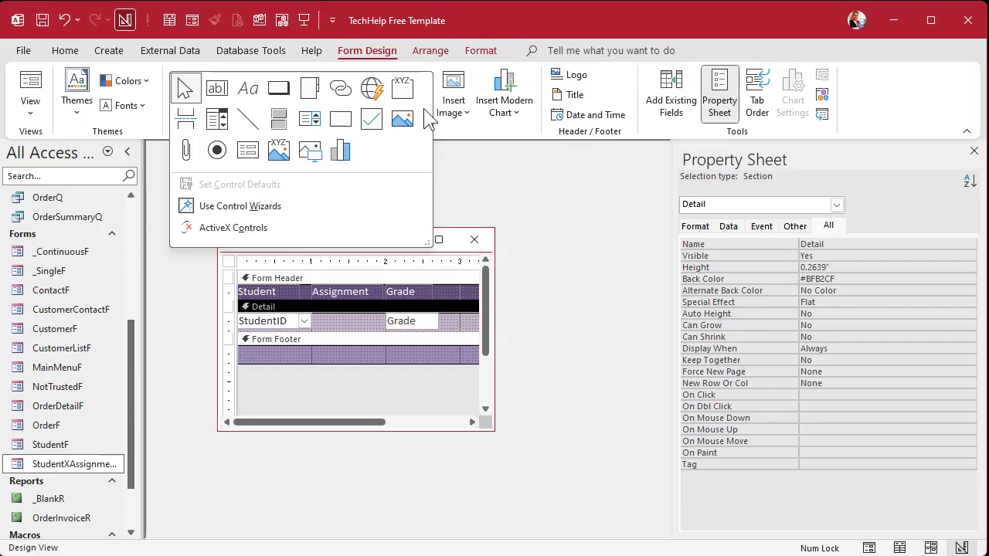
left_click(217, 118)
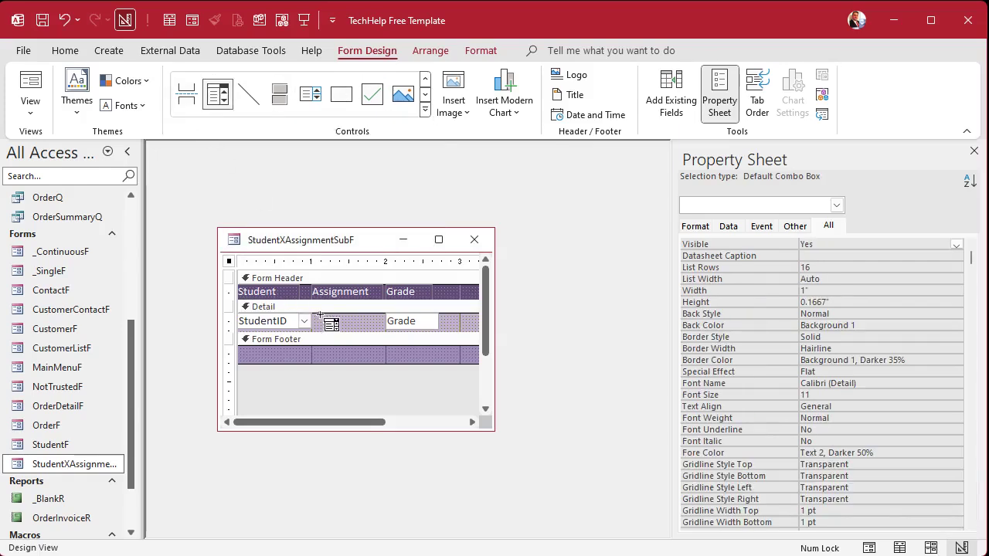
left_click_drag(320, 318, 398, 326)
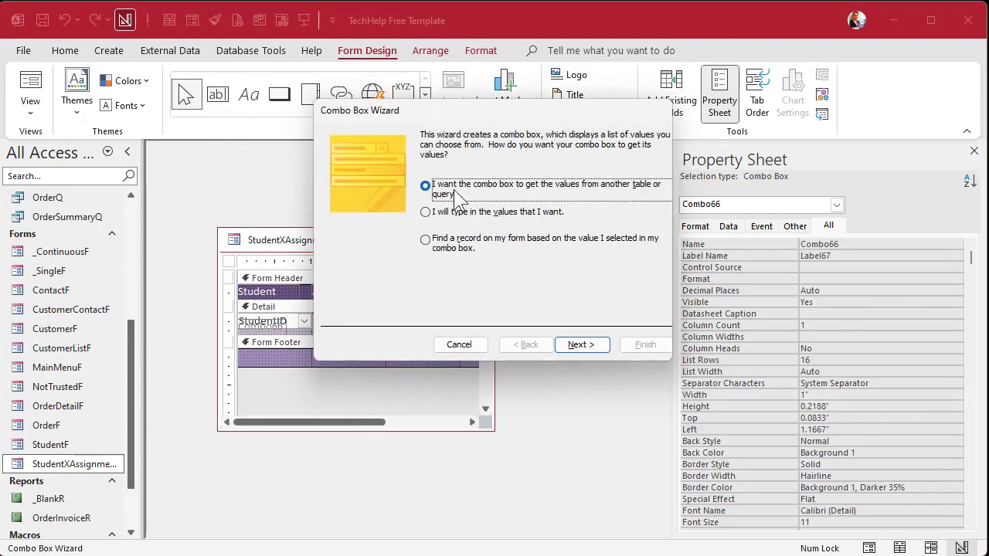
left_click(590, 350)
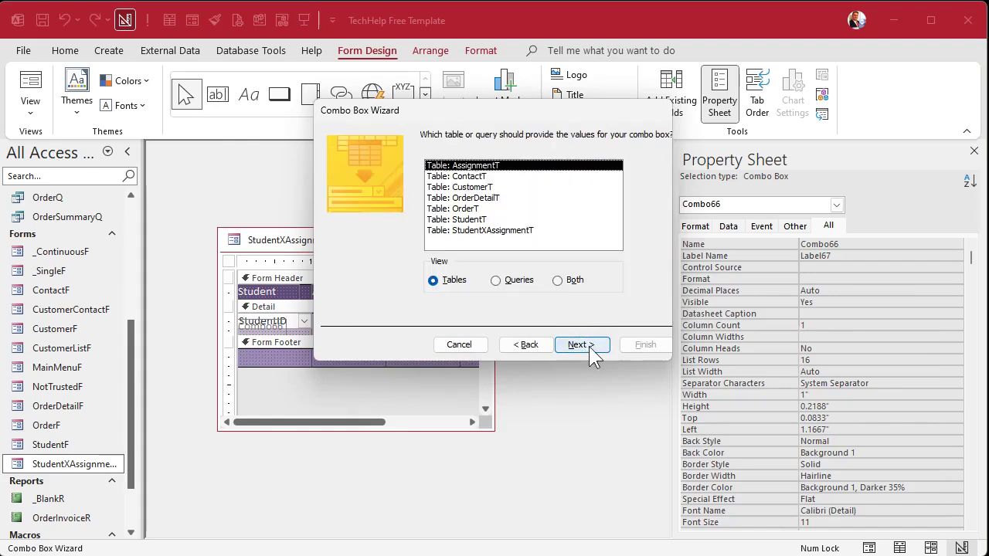
left_click(587, 344)
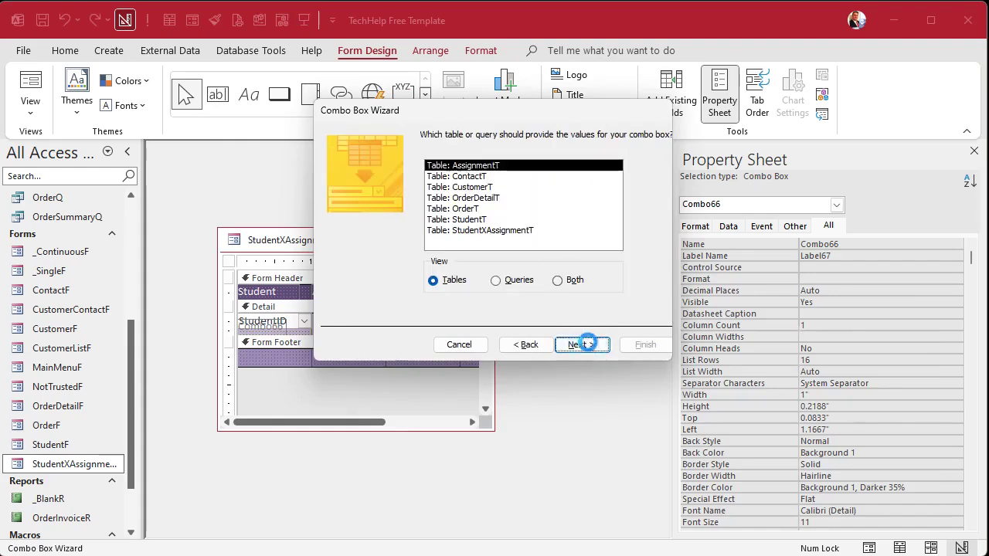
left_click(473, 263)
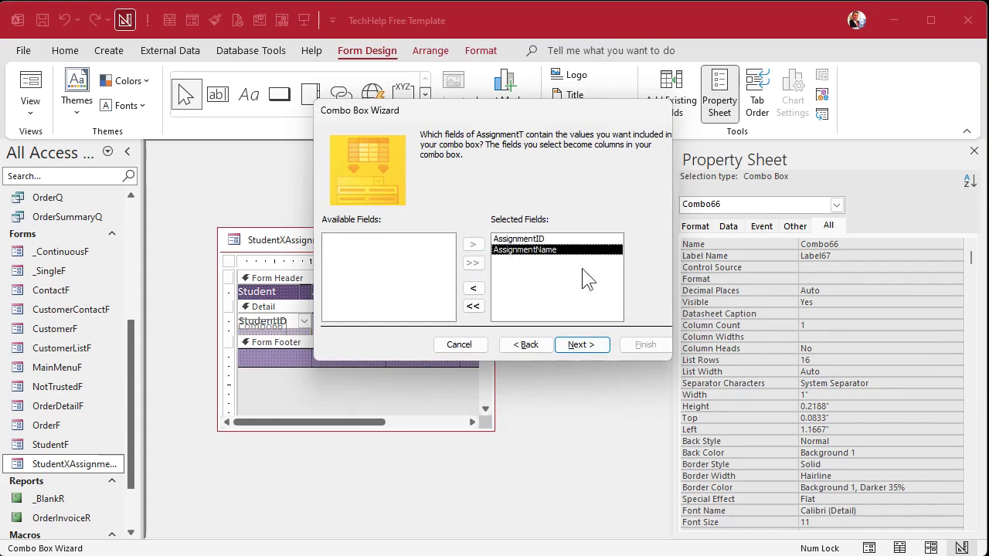
left_click(581, 345)
Sort the combo box list by AssignmentName ascending and store its value in the AssignmentID field, keeping the key column hidden and the default label.
left_click(449, 185)
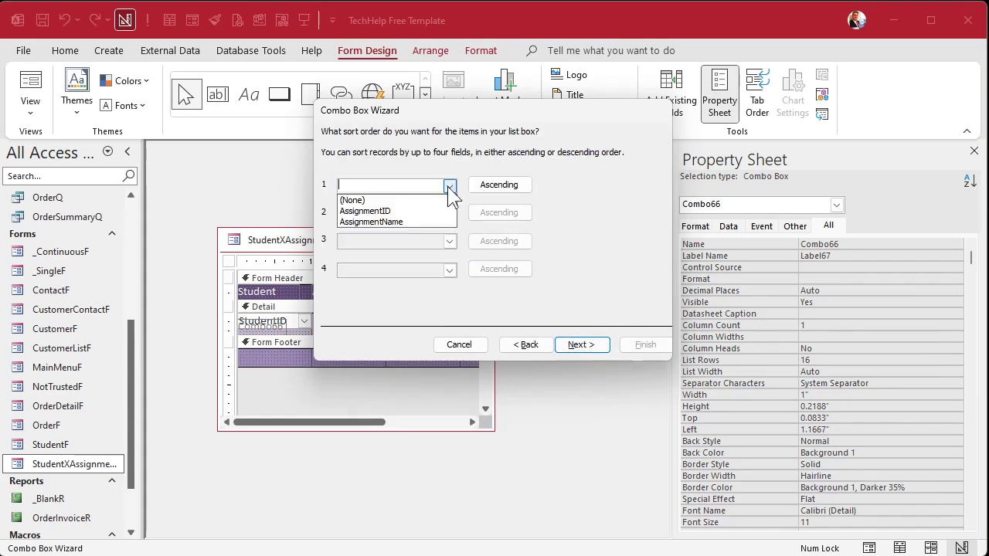
left_click(405, 222)
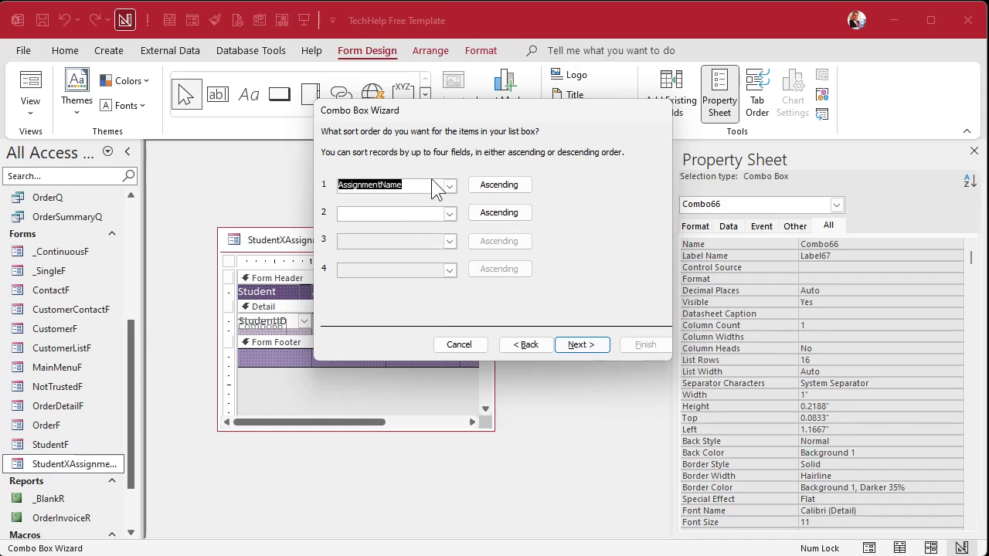
left_click(580, 345)
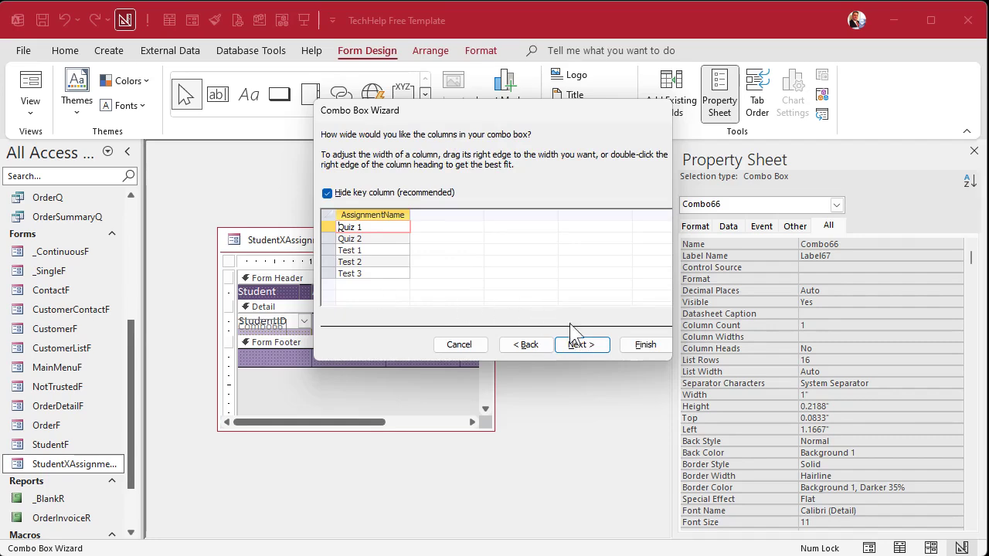
left_click(584, 346)
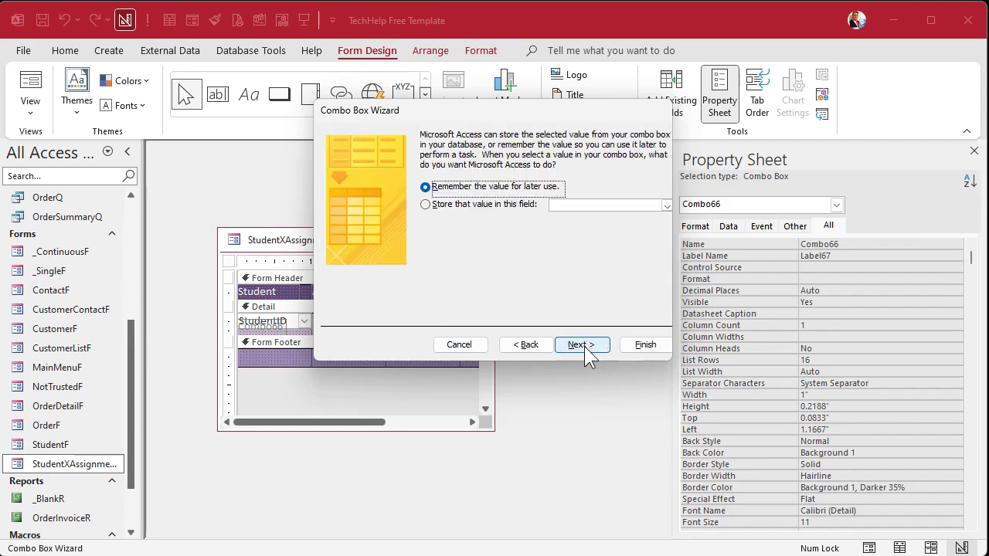
left_click(667, 206)
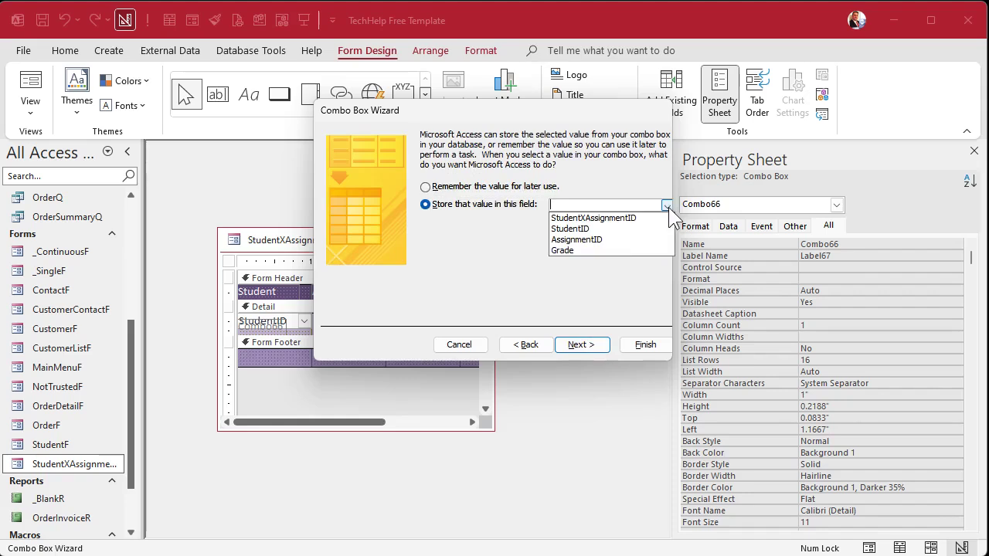
left_click(612, 241)
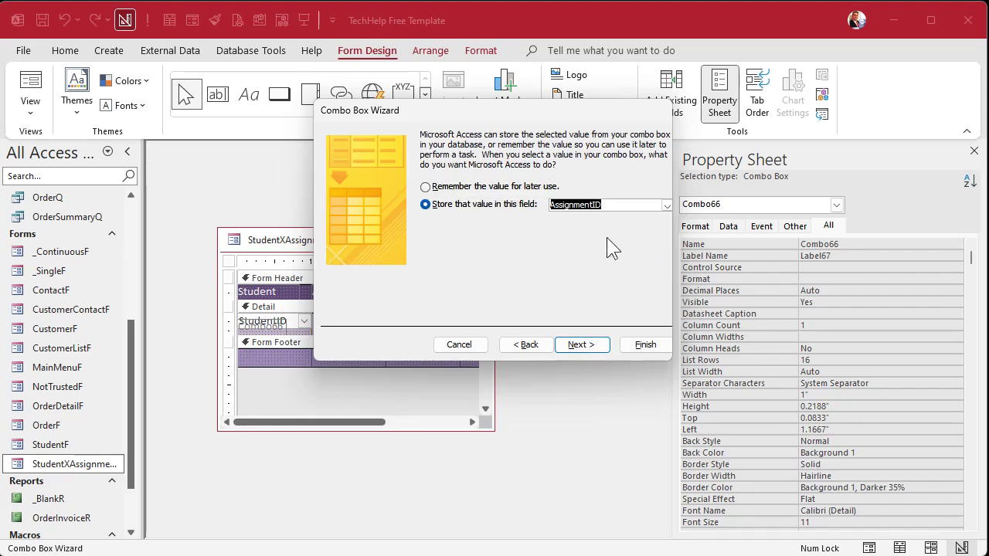
left_click(580, 347)
left_click(640, 345)
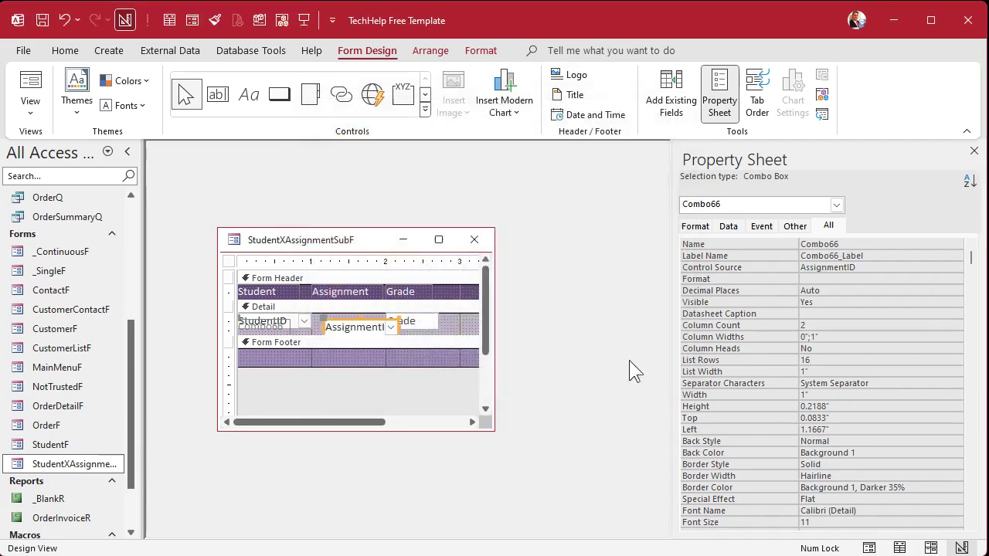
Delete the assignment combo box's label and fit the combo box under the Assignment heading, 1" from the form's left edge and 1" wide.
left_click(264, 322)
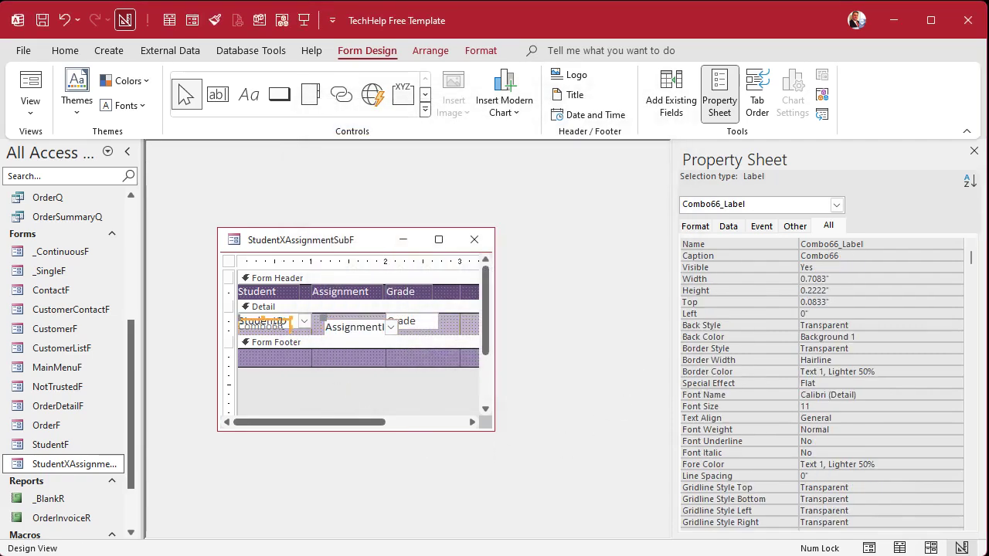
key("Delete")
left_click(346, 328)
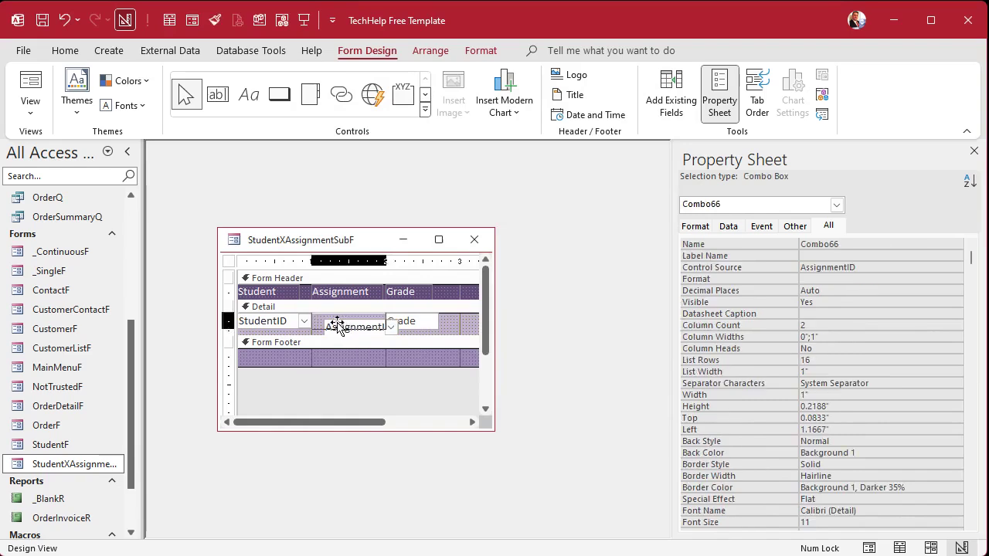
left_click_drag(337, 325, 323, 321)
mouse_move(384, 332)
left_mouse_down()
mouse_move(377, 325)
mouse_move(386, 332)
left_mouse_up()
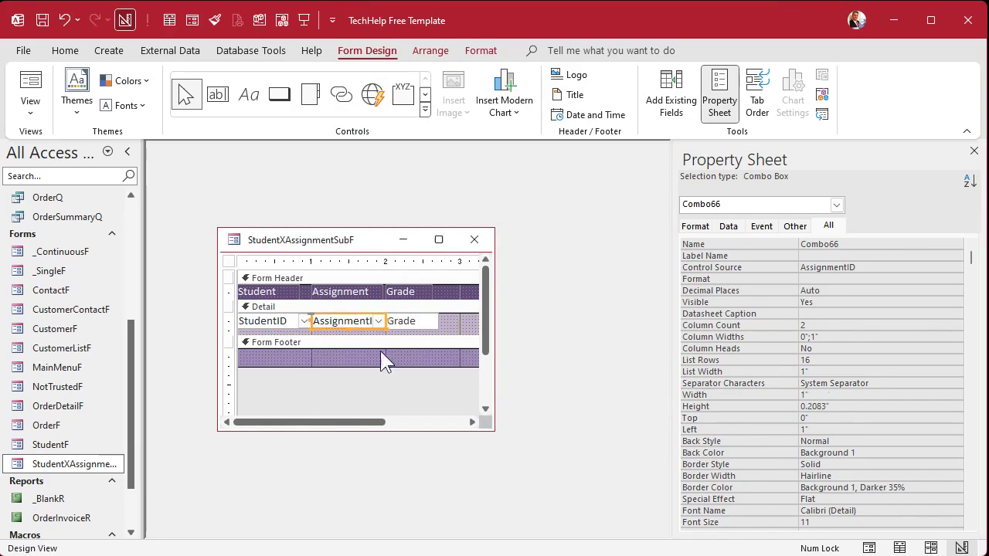
left_click(384, 354)
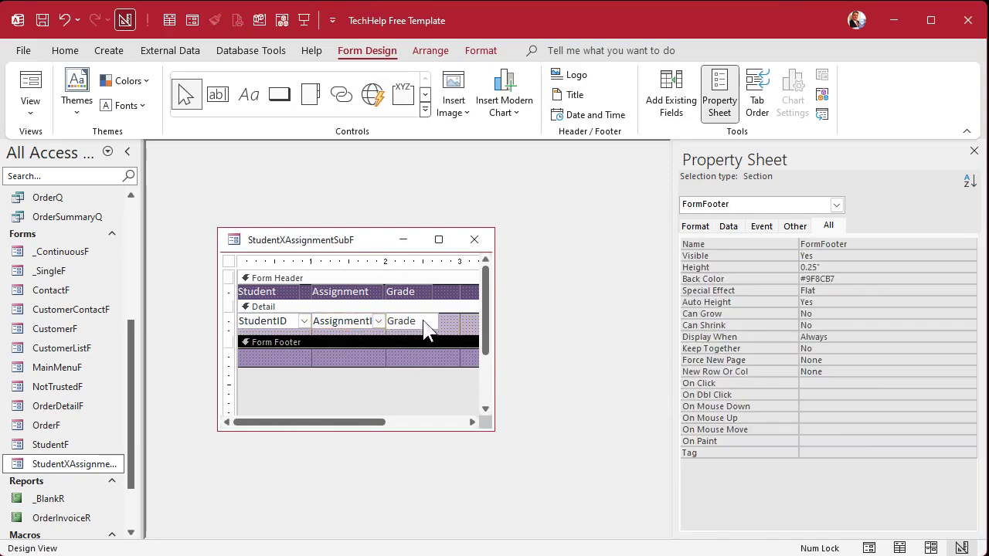
Size the student combo box, assignment combo box and Grade text box in the Detail section to the grid.
left_click(413, 321)
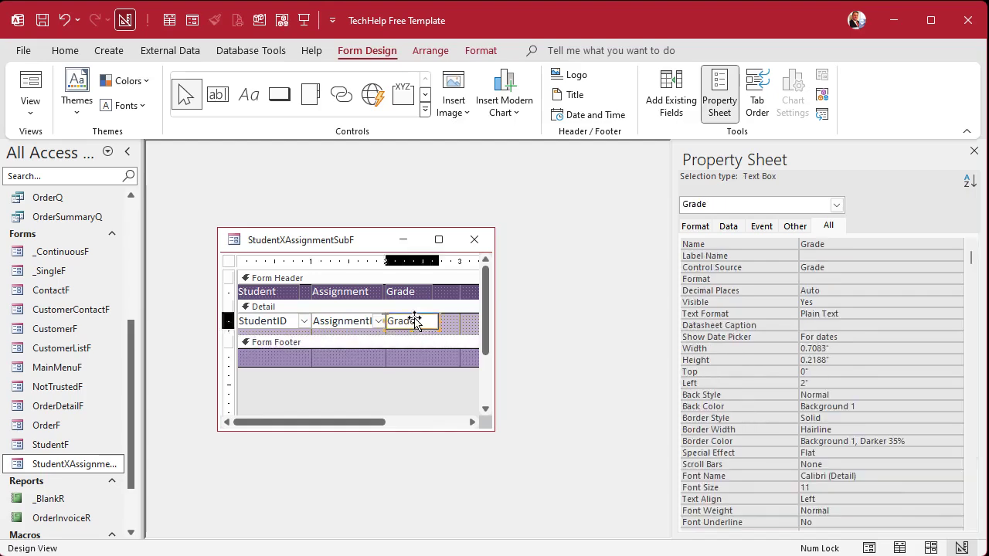
left_click(348, 327)
left_click(228, 321)
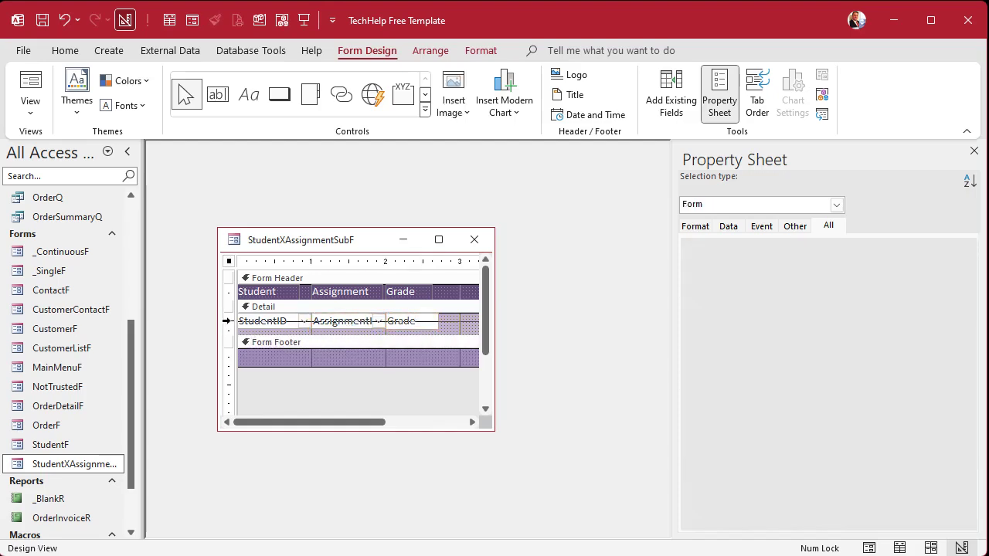
right_click(273, 327)
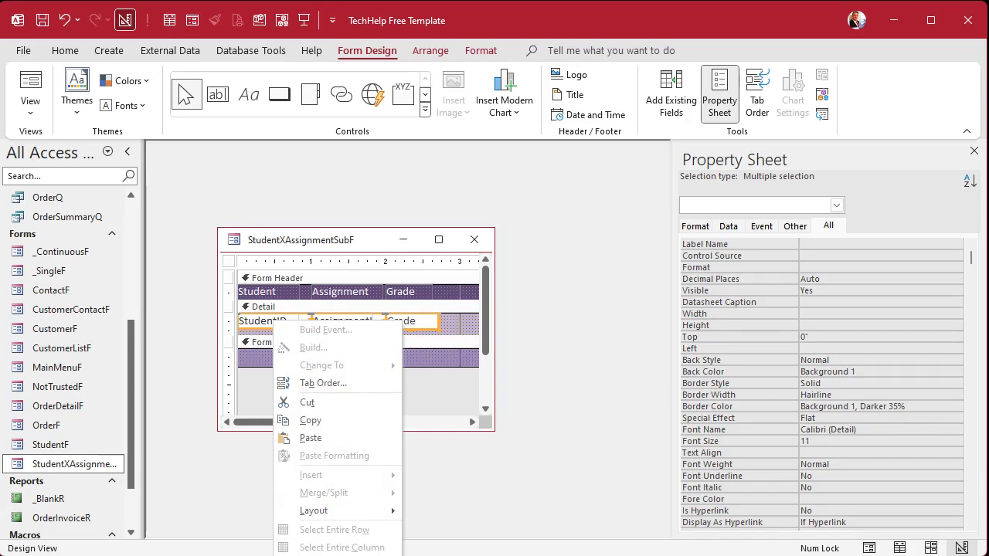
left_click(550, 4)
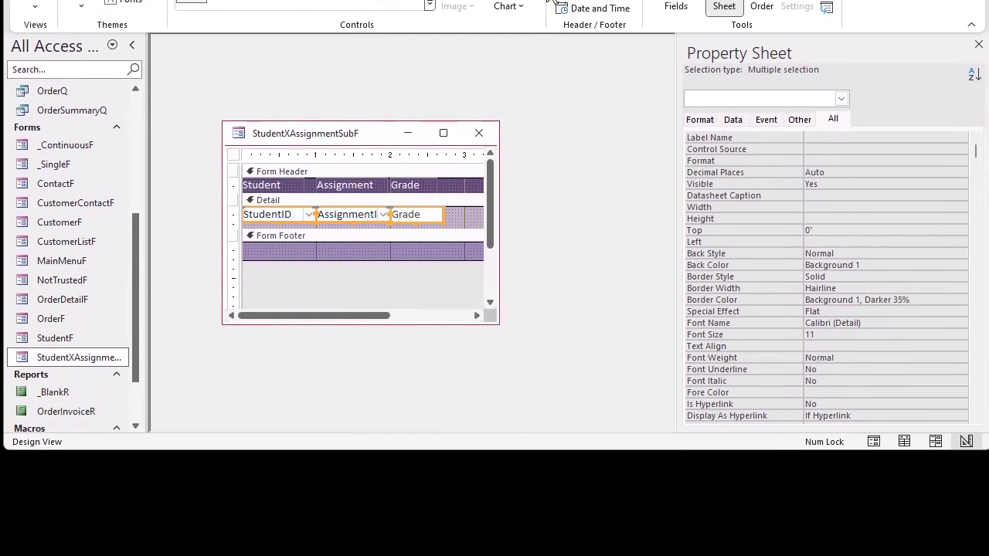
right_click(268, 211)
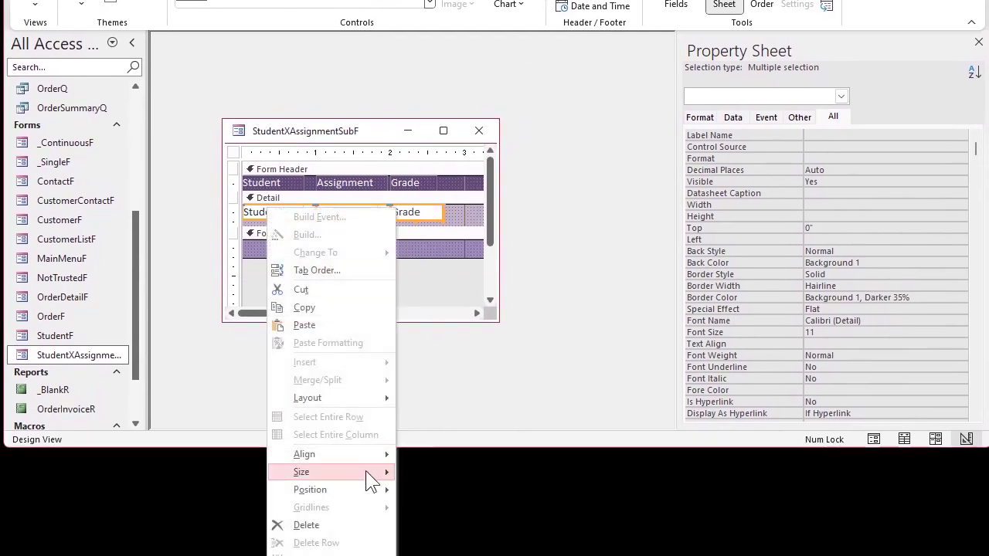
mouse_move(366, 471)
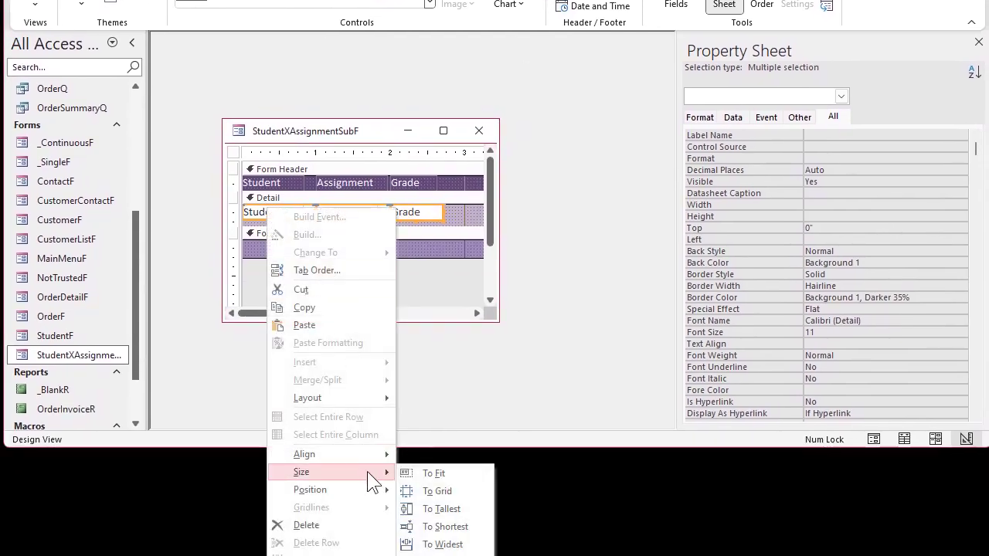
left_click(437, 490)
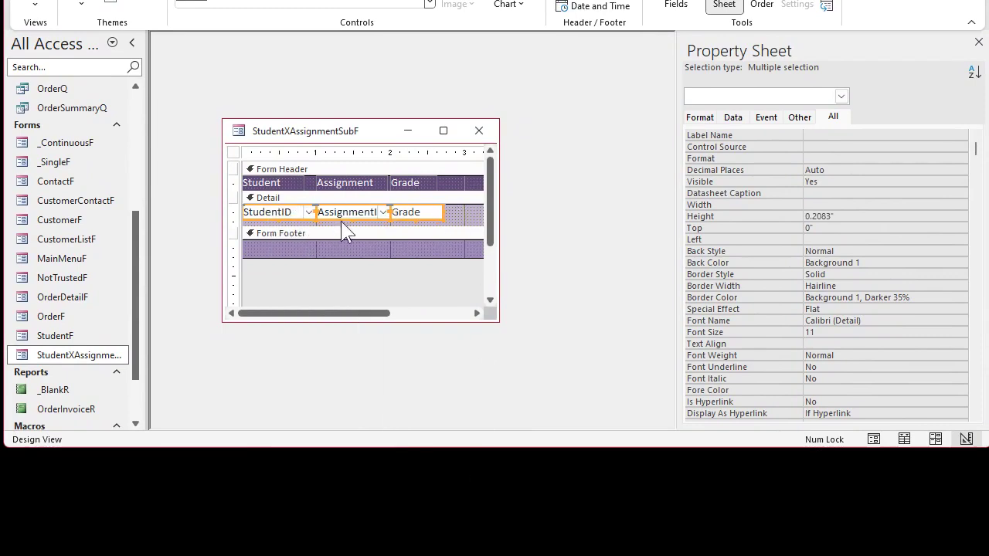
left_click(466, 214)
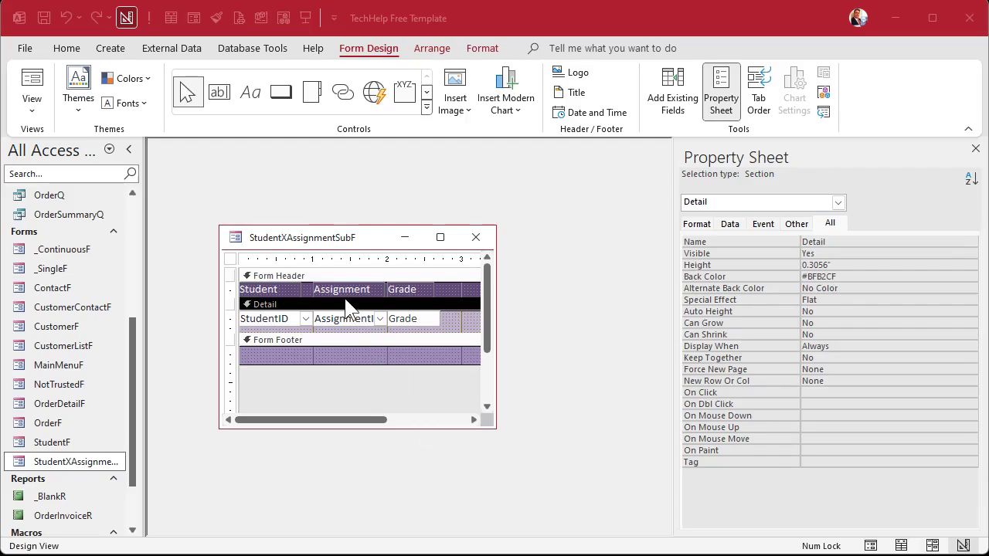
Set the Detail section's tab order automatically so it follows the layout of the three controls.
left_click(284, 320)
left_click(352, 322)
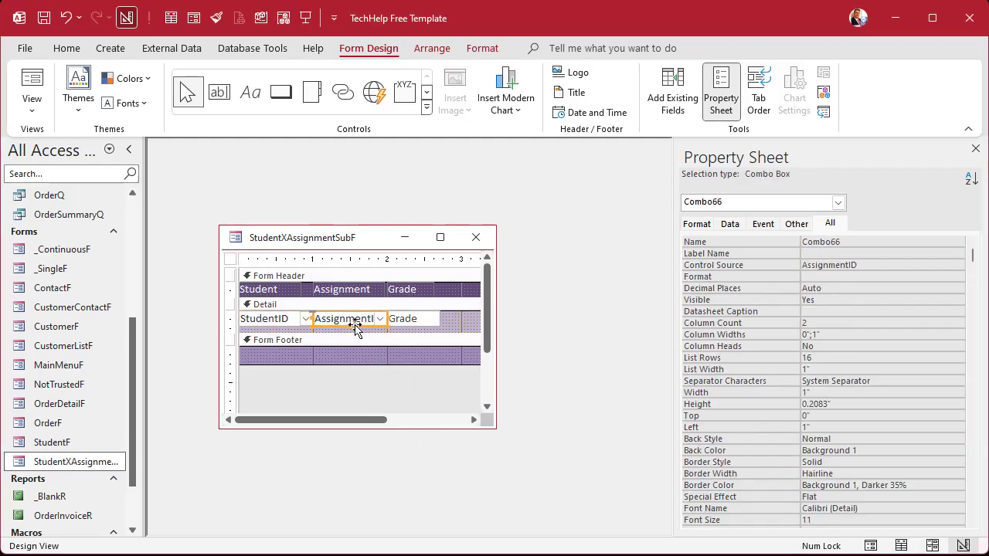
left_click(415, 324)
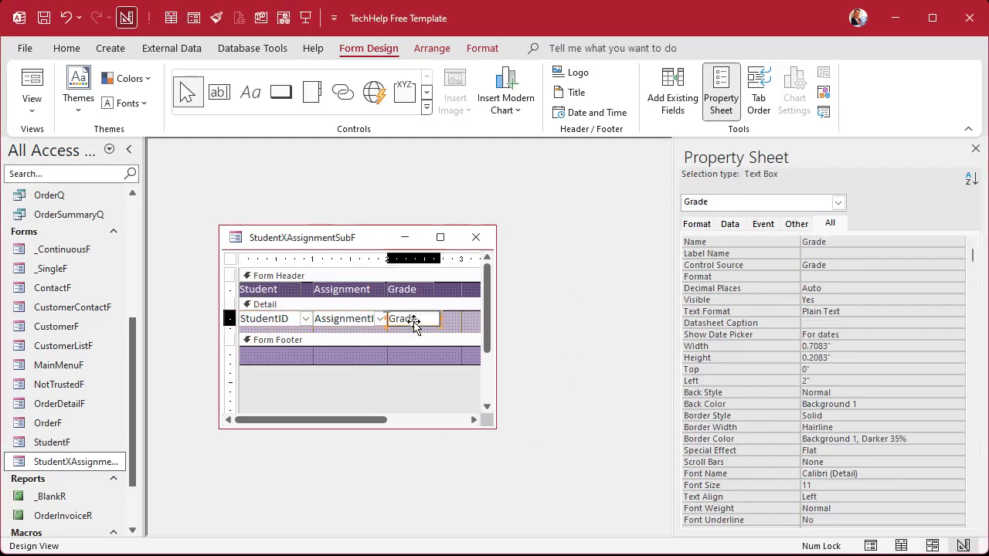
left_click(754, 116)
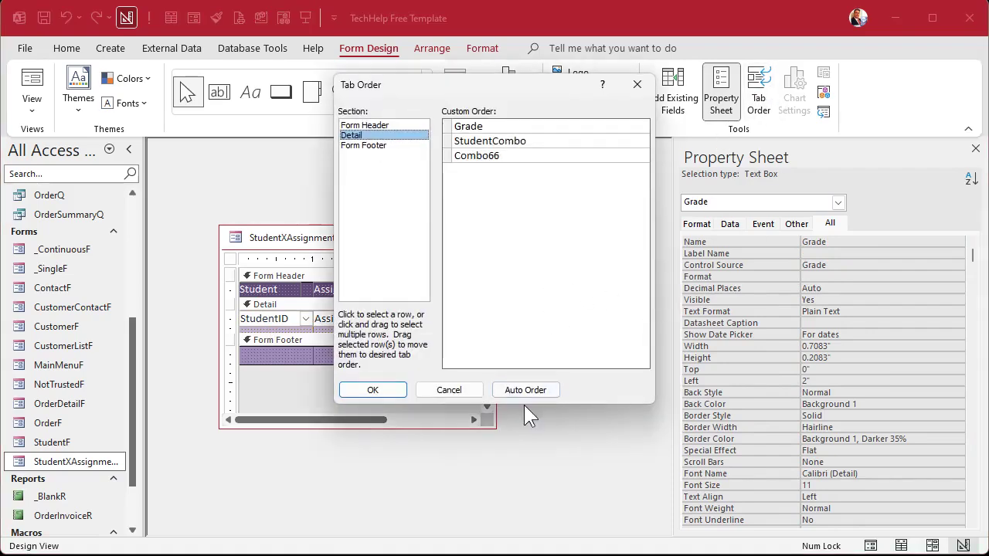
left_click(523, 393)
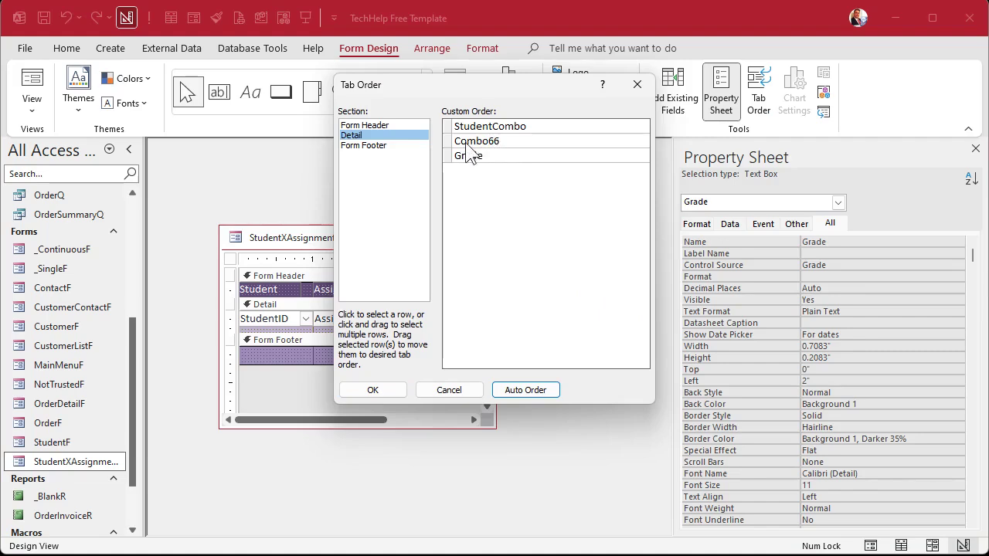
left_click(364, 391)
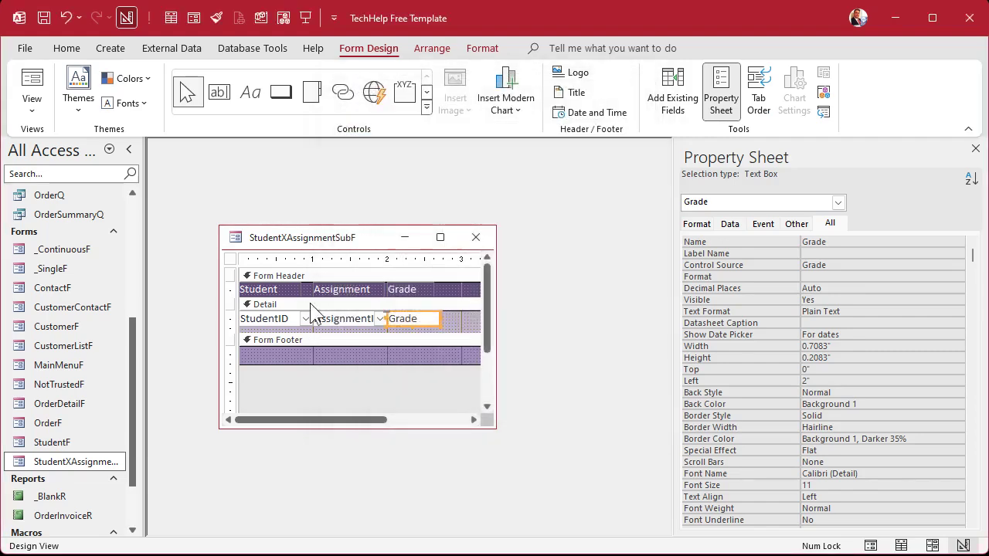
Name the assignment combo box AssignmentCombo in its properties.
left_click(340, 319)
left_click(793, 245)
key("End")
type("Assignme")
key("BackSpace")
key("BackSpace")
key("BackSpace")
key("BackSpace")
key("BackSpace")
key("BackSpace")
key("BackSpace")
key("BackSpace")
key("BackSpace")
key("BackSpace")
key("BackSpace")
key("BackSpace")
key("BackSpace")
key("BackSpace")
key("BackSpace")
type("Ass")
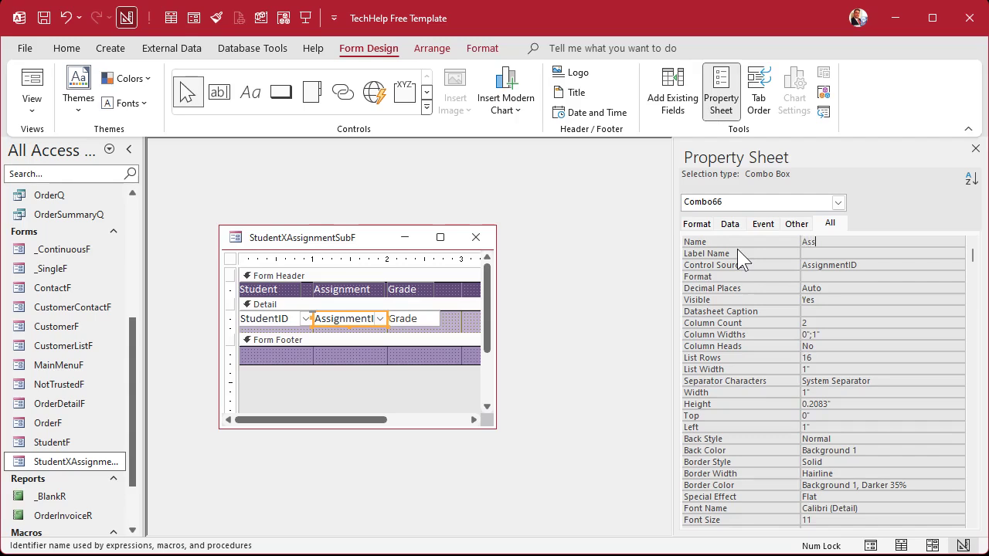
type("ignmentCombo")
key("Return")
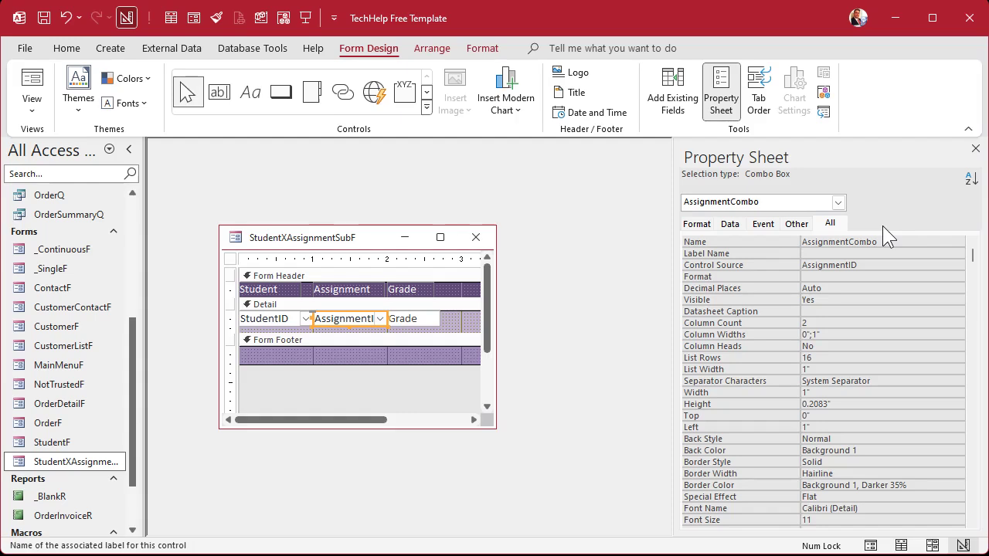
Reduce the Detail section's height to 0.2083" and narrow the form to the outer edge of the Grade text box.
left_click_drag(447, 331, 418, 324)
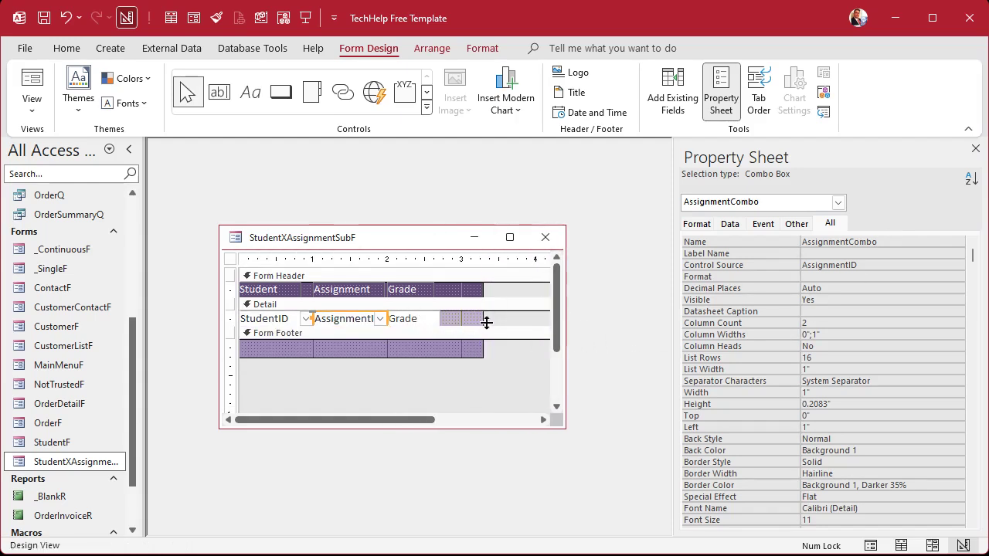
left_click_drag(484, 318, 411, 324)
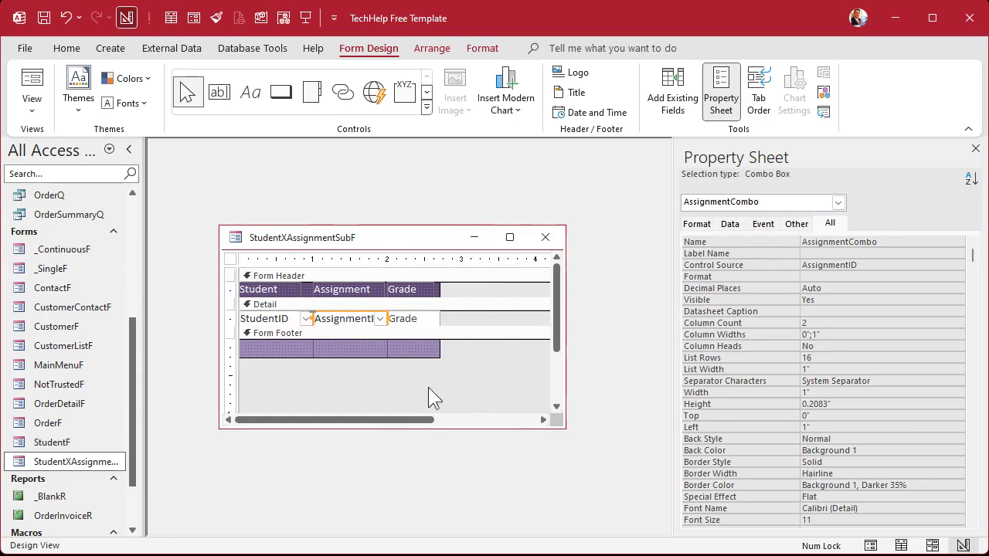
left_click(460, 311)
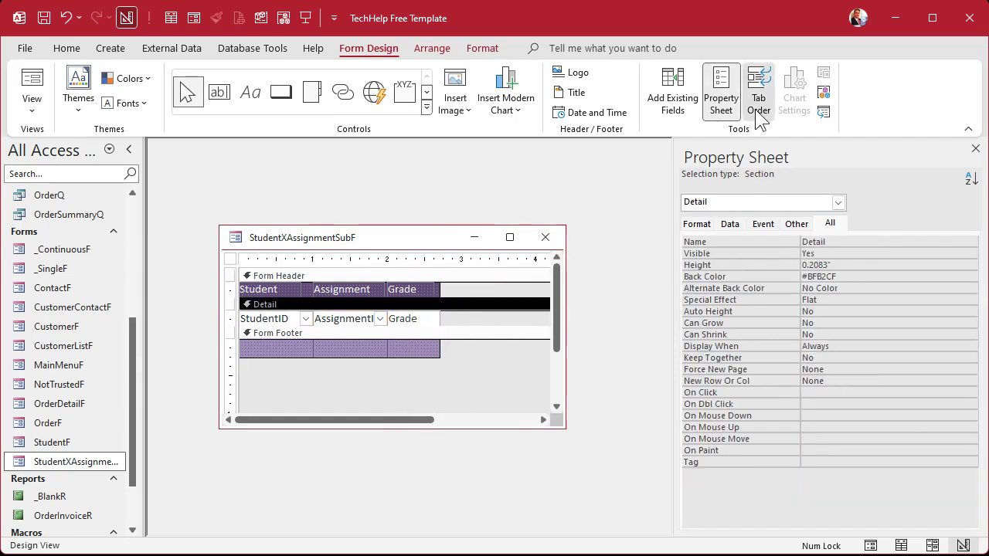
Review and accept the Detail section's tab order, and close StudentXAssignmentSubF.
left_click(757, 104)
left_click(373, 390)
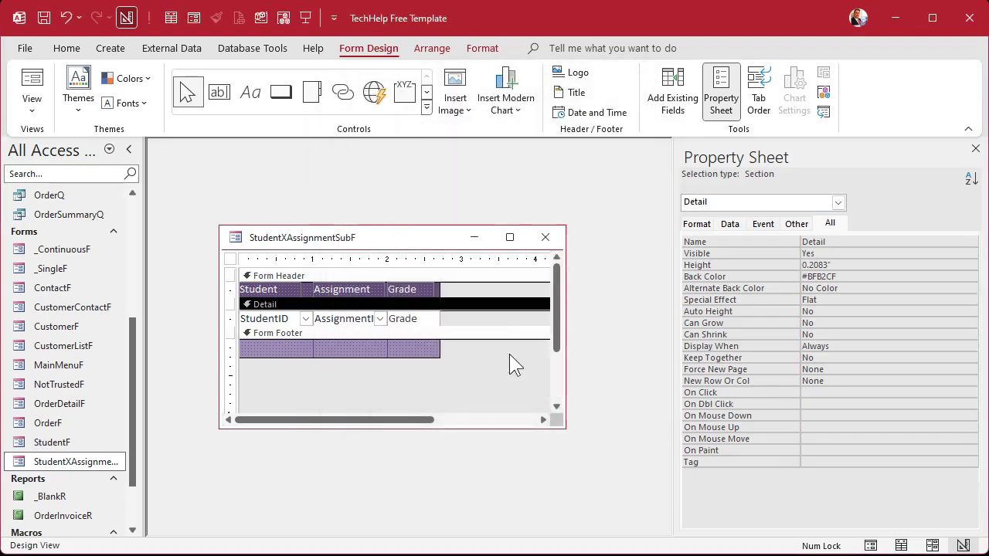
left_click(547, 237)
Open StudentF in Design View and insert StudentXAssignmentSubF as a subform below the Student field.
double_click(75, 438)
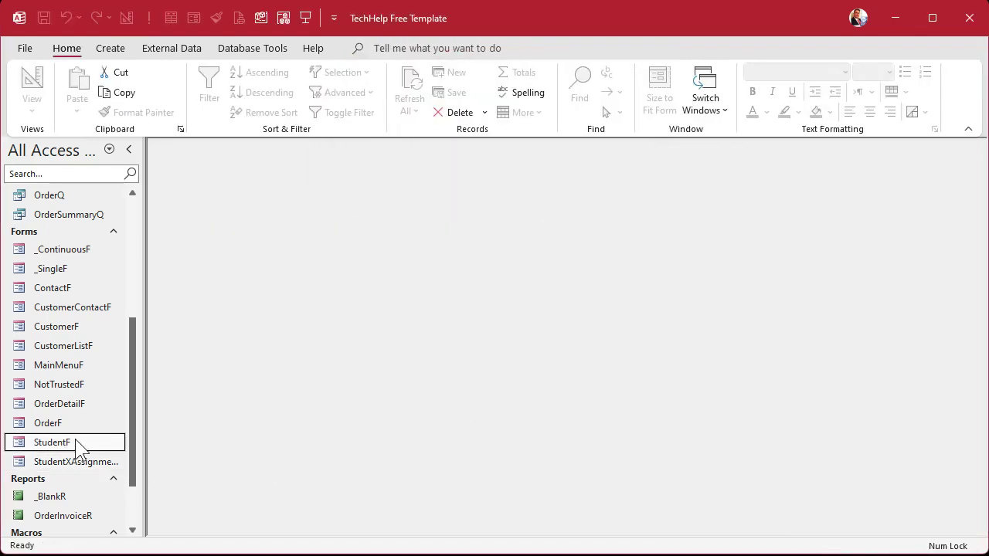
right_click(397, 242)
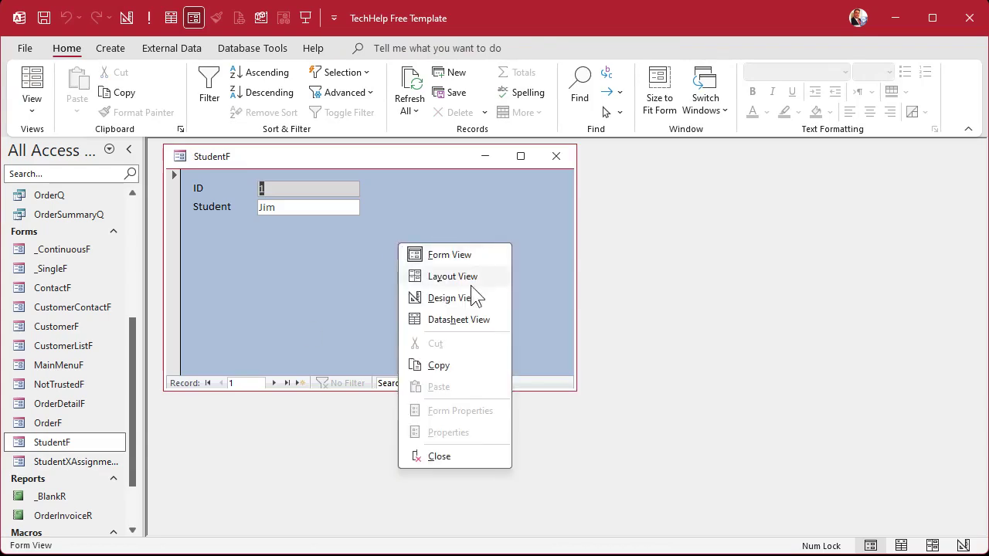
left_click(463, 299)
left_click_drag(90, 462, 228, 263)
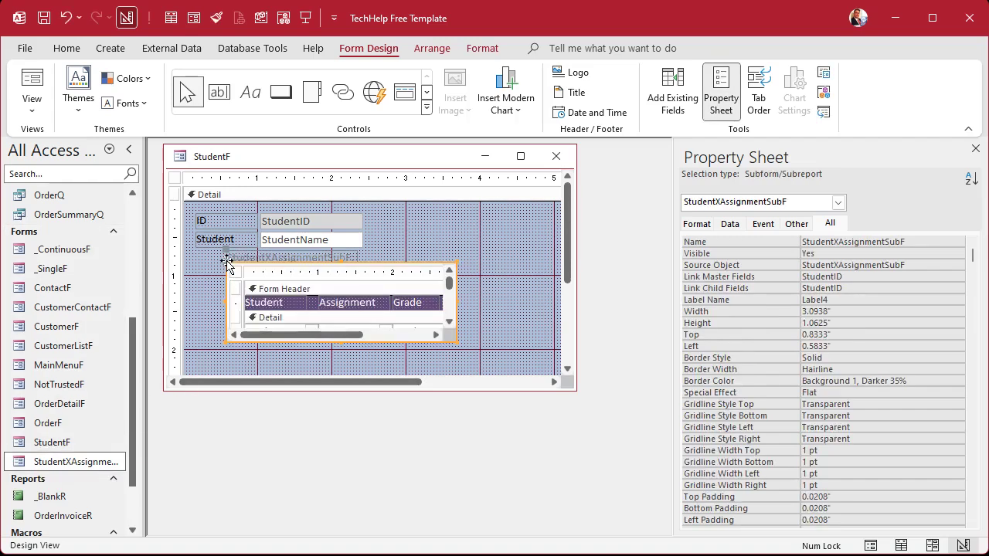
Delete the subform's label and move the subform under the Student label, about 0.17" from the form's left and 0.79" from its top.
left_click(261, 258)
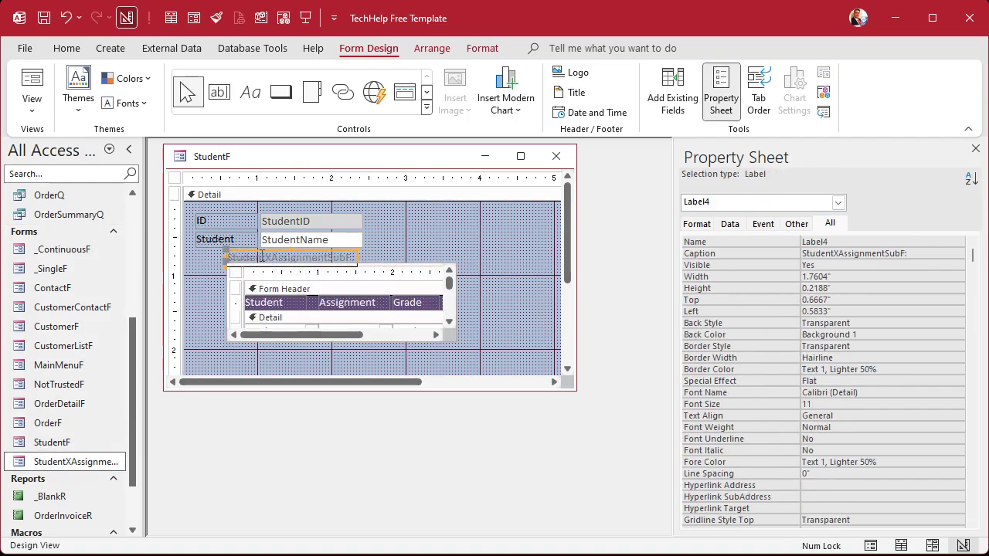
key("Delete")
left_click_drag(315, 271, 306, 269)
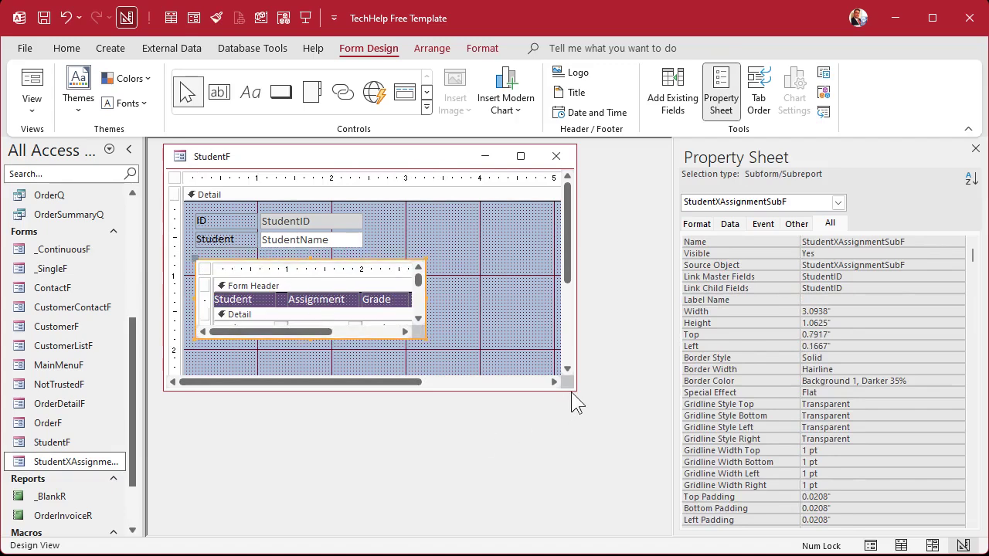
Extend StudentF's Detail section to 3.875" high and stretch the subform downward to about 2.9" high.
left_click_drag(575, 390, 577, 516)
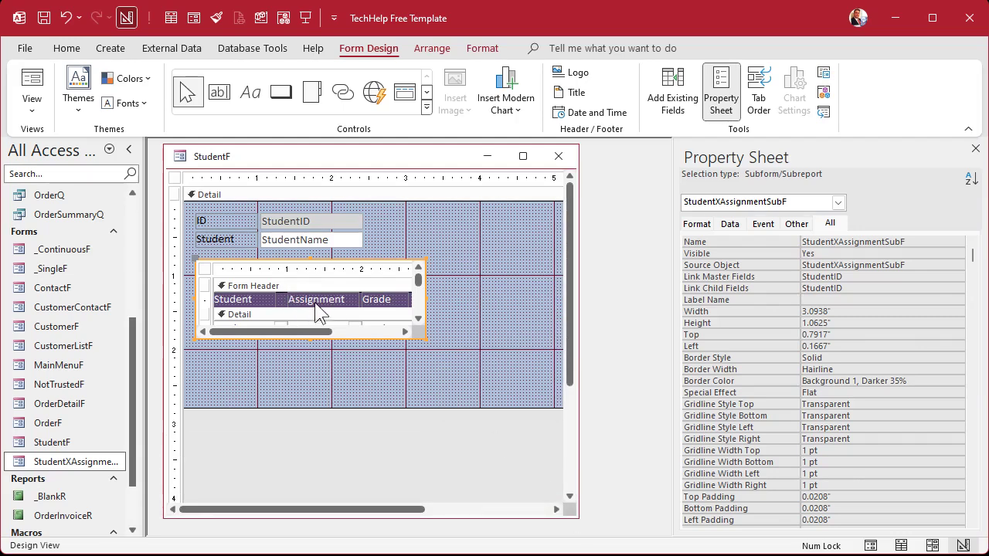
left_click_drag(339, 407, 343, 541)
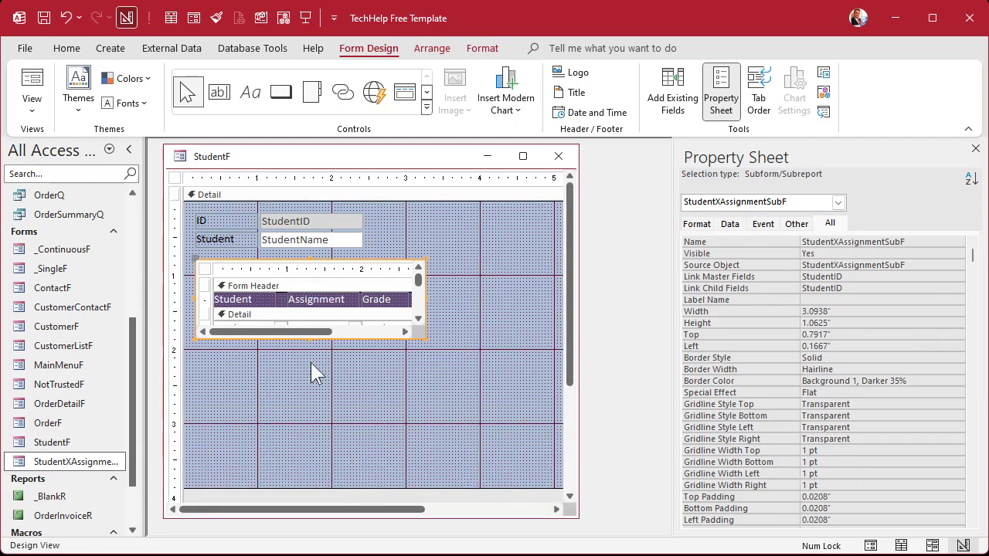
left_click_drag(310, 339, 320, 471)
left_click(545, 412)
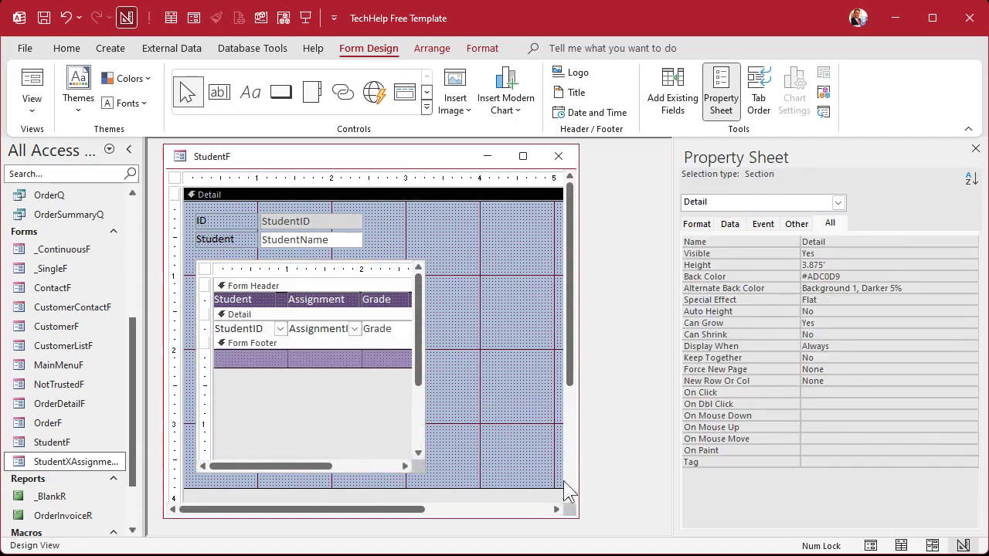
Narrow StudentF to about 3.5" wide, just beyond the subform's outer edge, and close the form.
left_click(556, 510)
left_click_drag(490, 373, 368, 368)
left_click(245, 509)
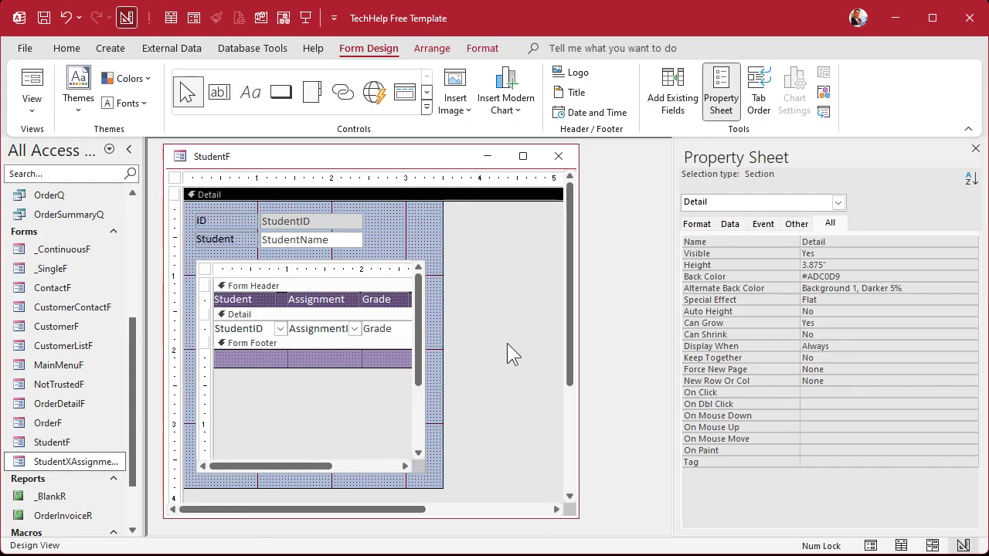
left_click(559, 156)
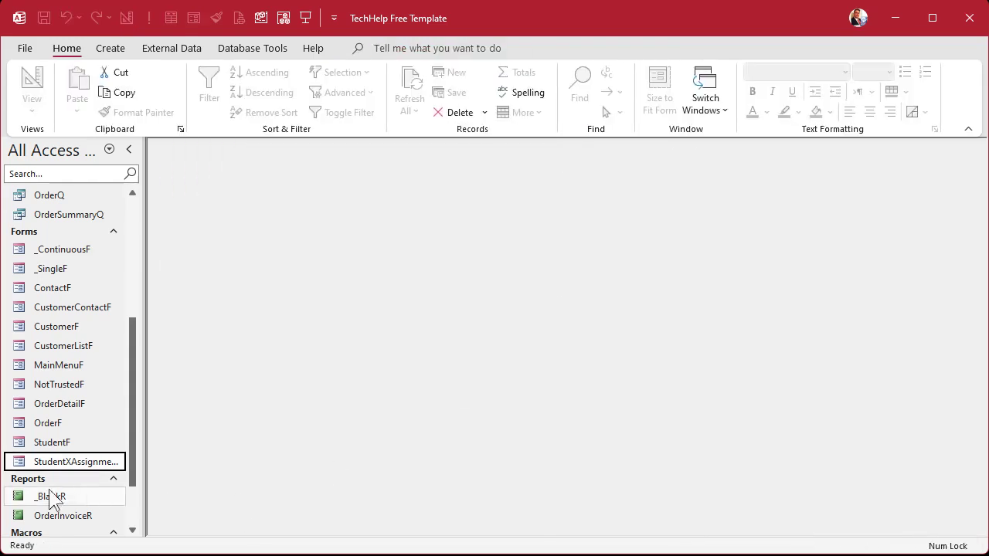
Open StudentF in Form View and add a Quiz 2 record with a grade of 95 for the first student.
double_click(68, 443)
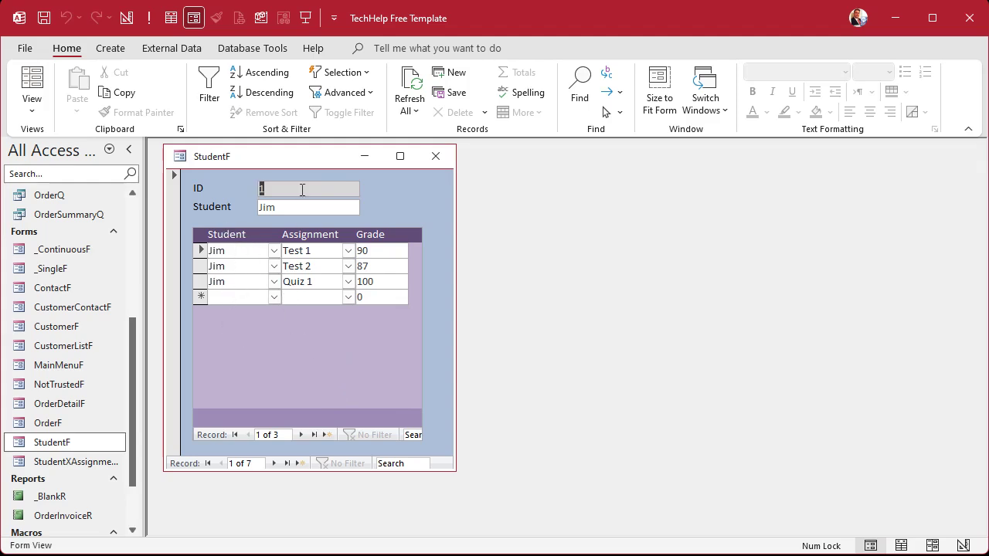
left_click(347, 298)
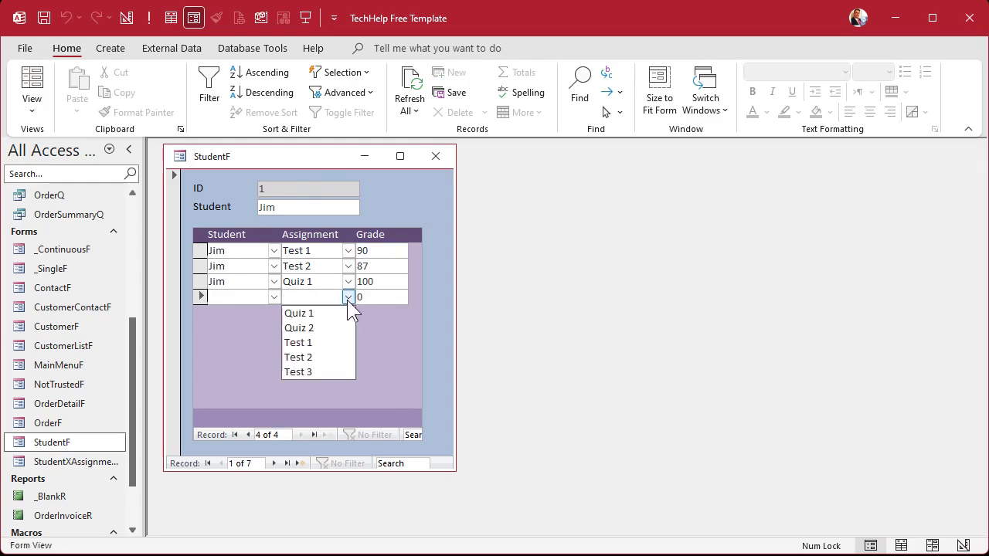
left_click(328, 328)
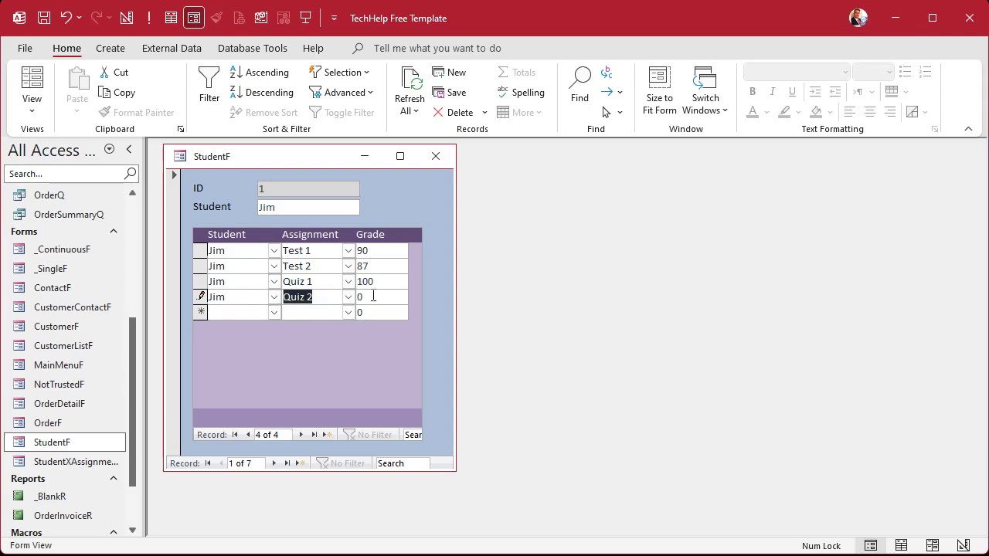
key("Tab")
type("95")
key("Tab")
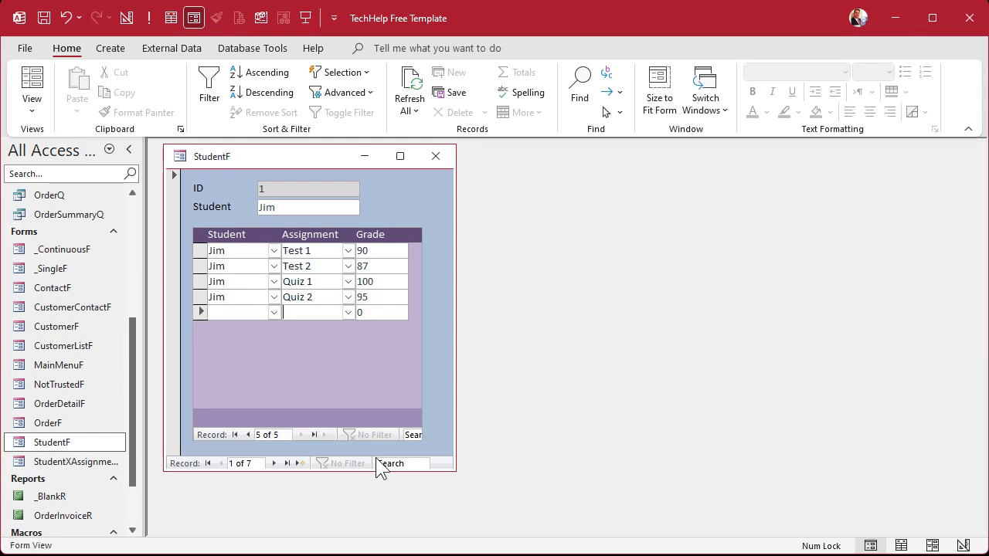
Add a Test 3 record with a grade of 55 for the same student and close StudentF.
key("alt+Down")
key("Down")
key("Down")
key("Down")
key("Down")
key("Down")
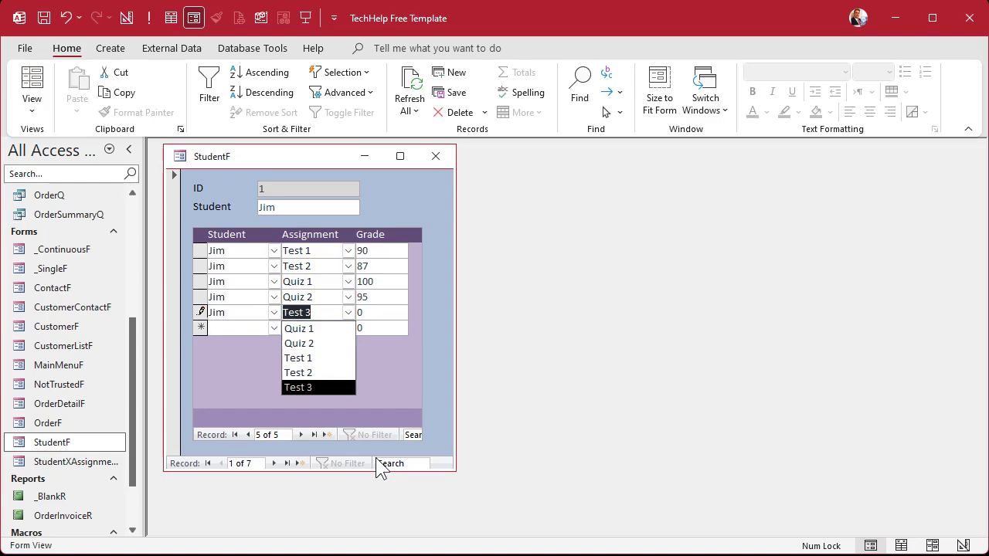
key("Tab")
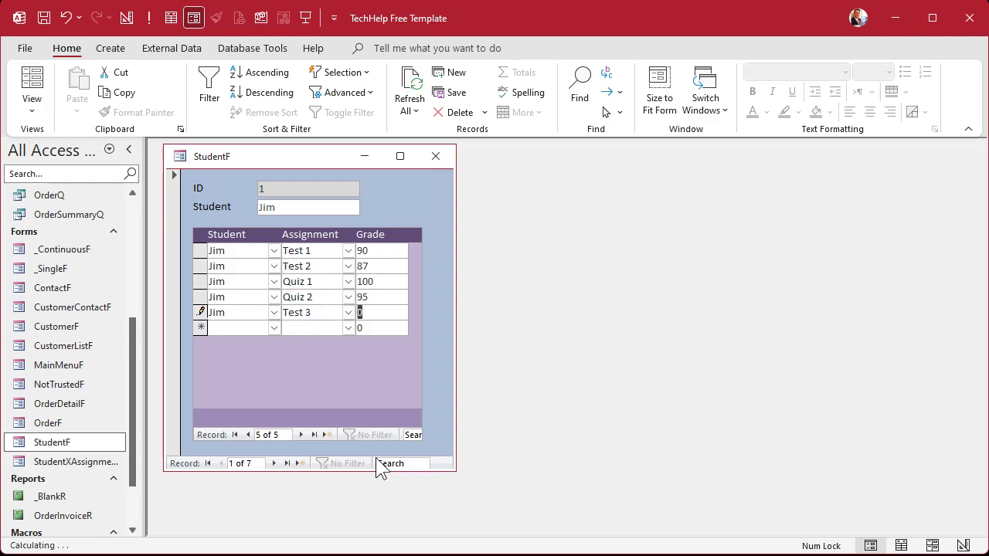
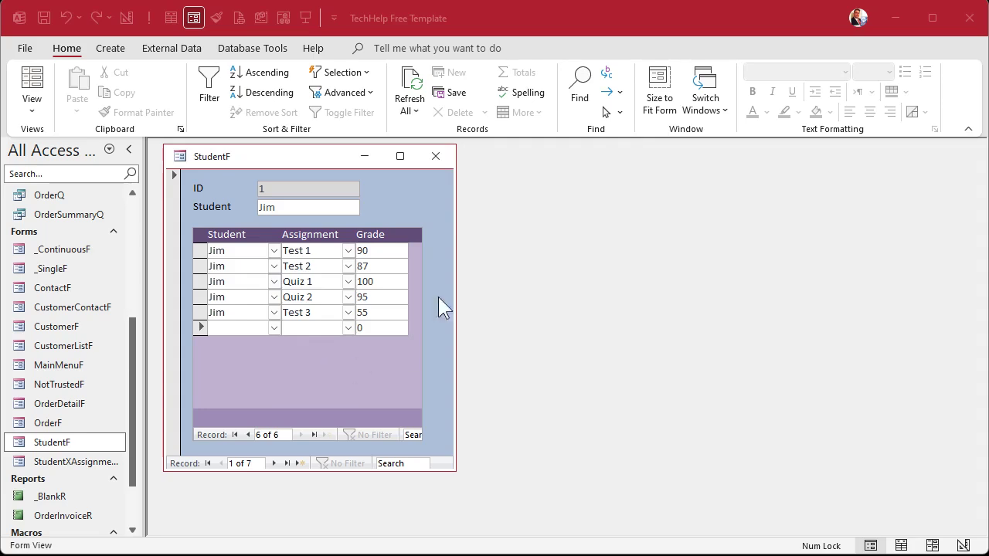
left_click(435, 157)
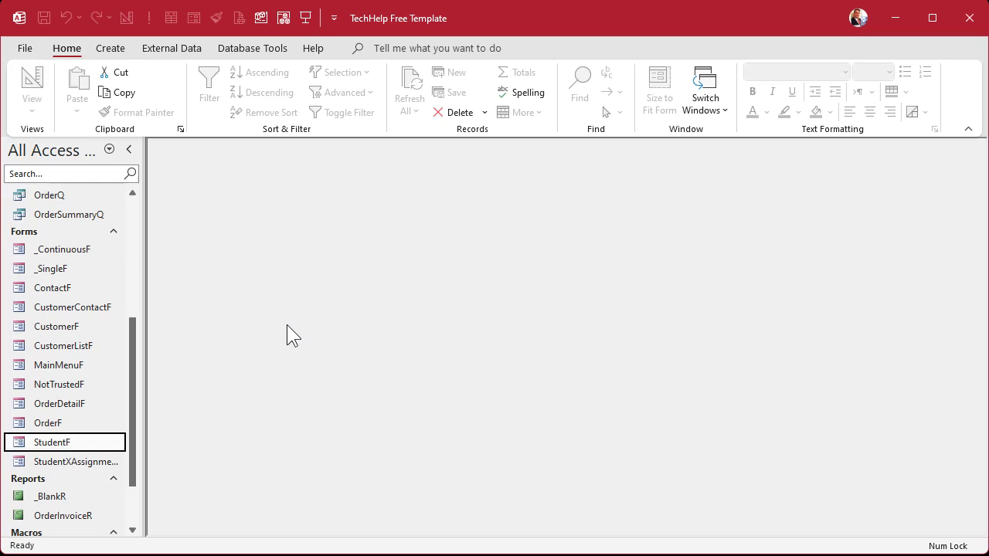
Duplicate the _SingleF form as AssignmentF and open the copy in Design View.
left_click(69, 271)
key("ctrl+c")
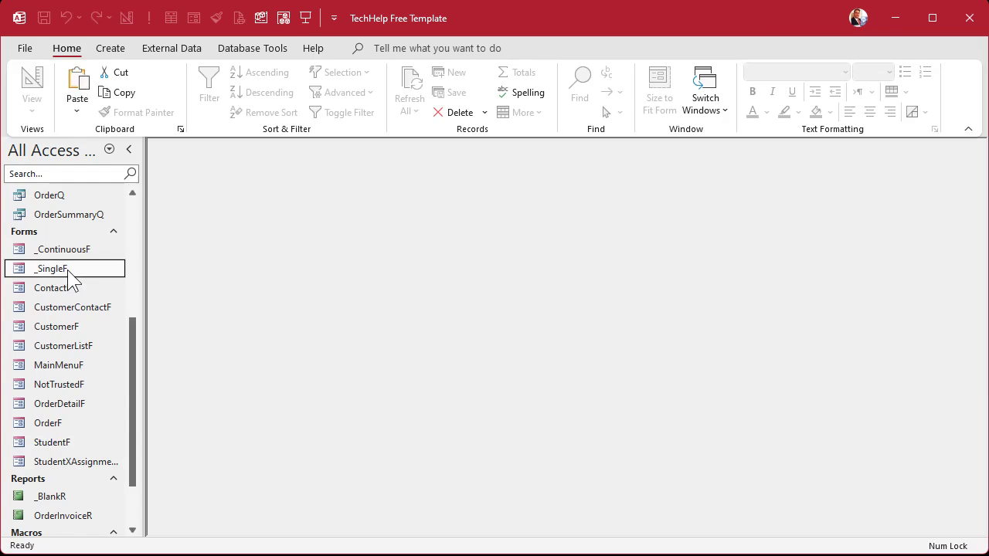
key("ctrl+v")
type("As")
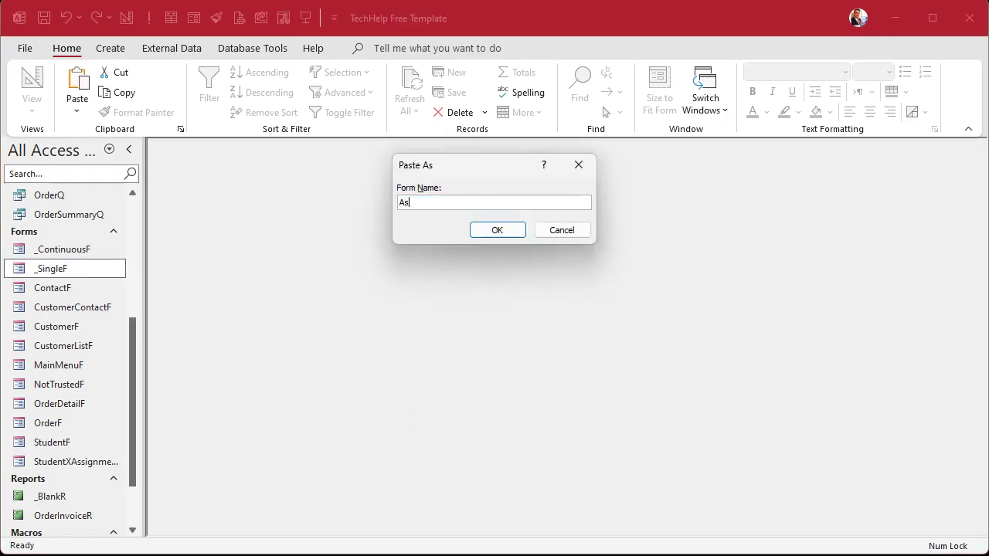
type("signmentF")
key("Return")
left_click(70, 287)
right_click(70, 287)
left_click(130, 340)
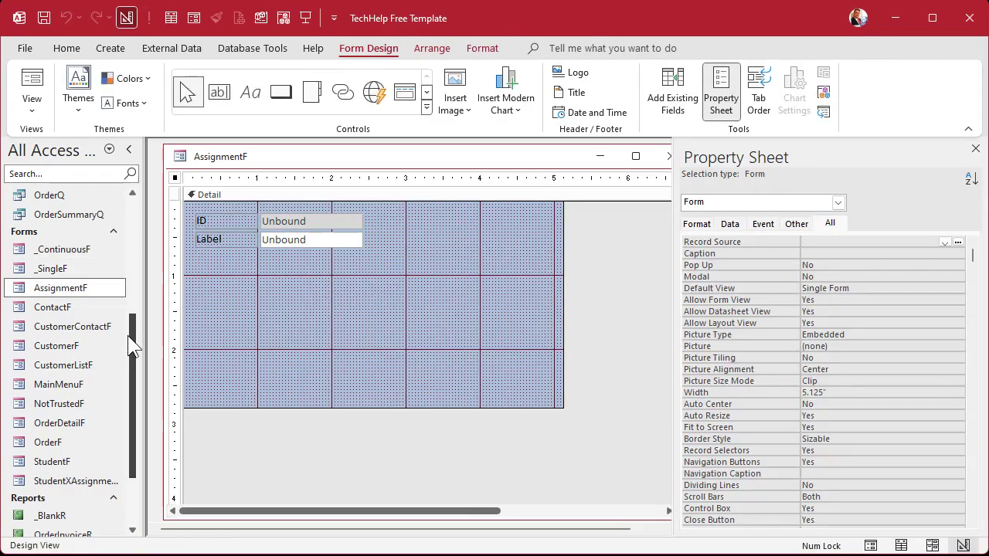
Set the back color of AssignmentF's Detail section to the green theme shade Accent 6, Lighter 60%.
left_click(388, 294)
left_click(485, 49)
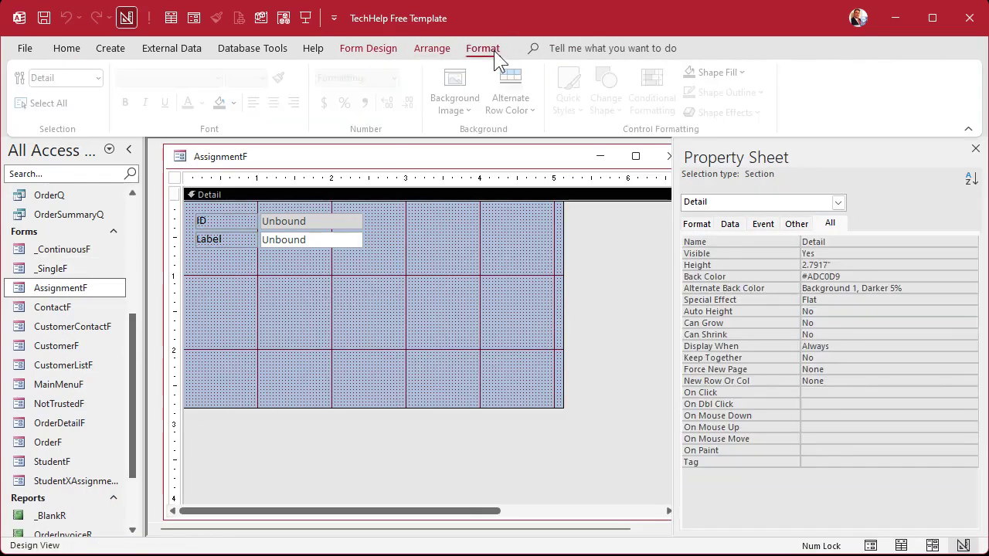
left_click(239, 104)
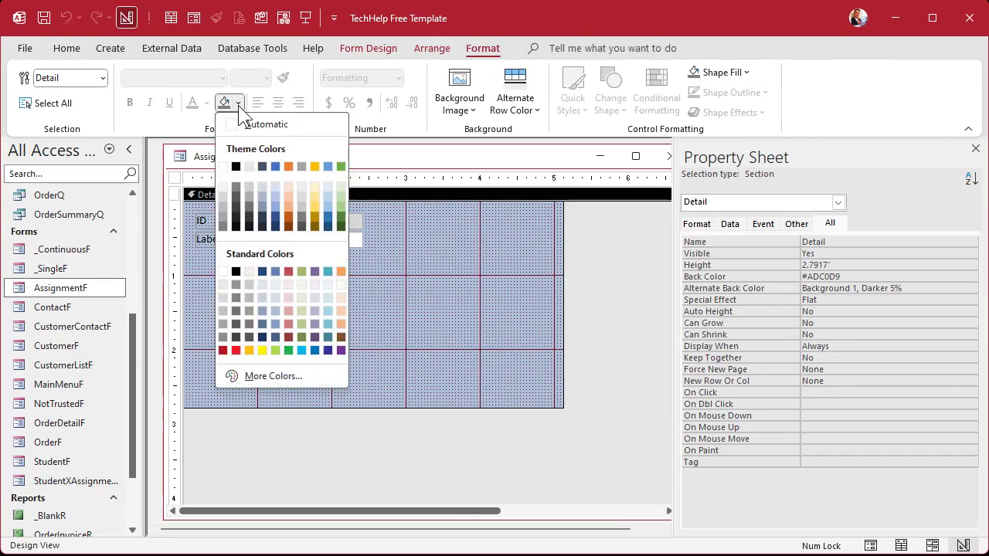
left_click(340, 188)
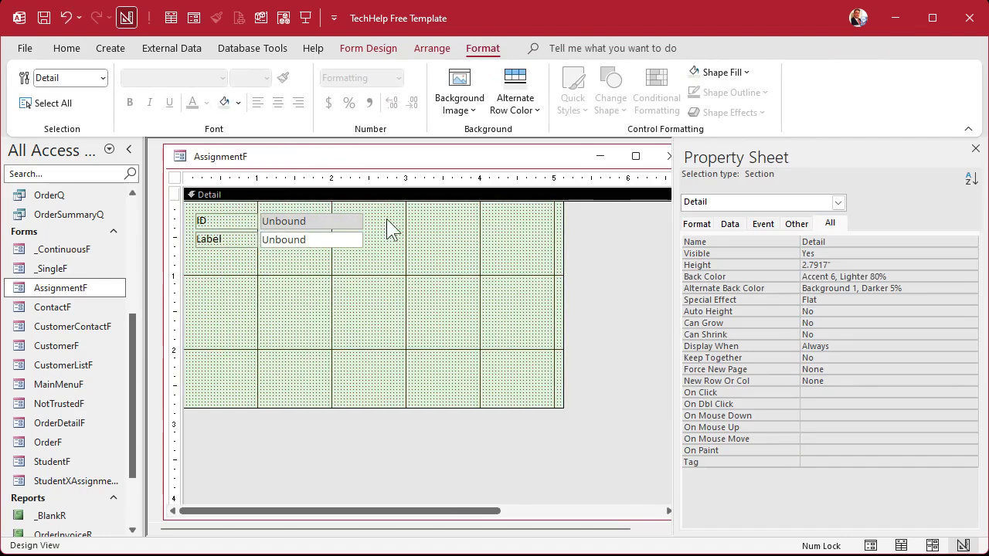
left_click(237, 103)
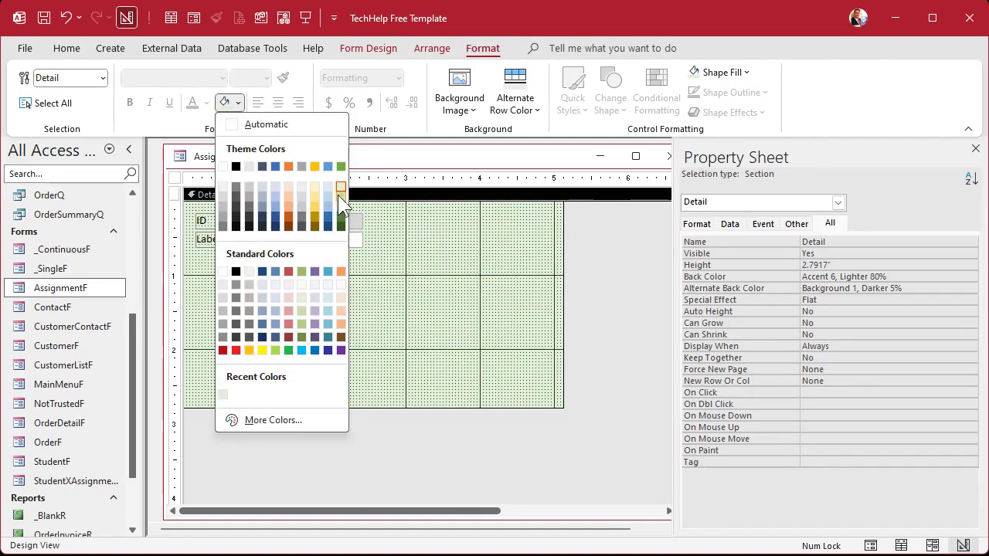
left_click(340, 198)
Set AssignmentF's record source to AssignmentT.
left_click(173, 178)
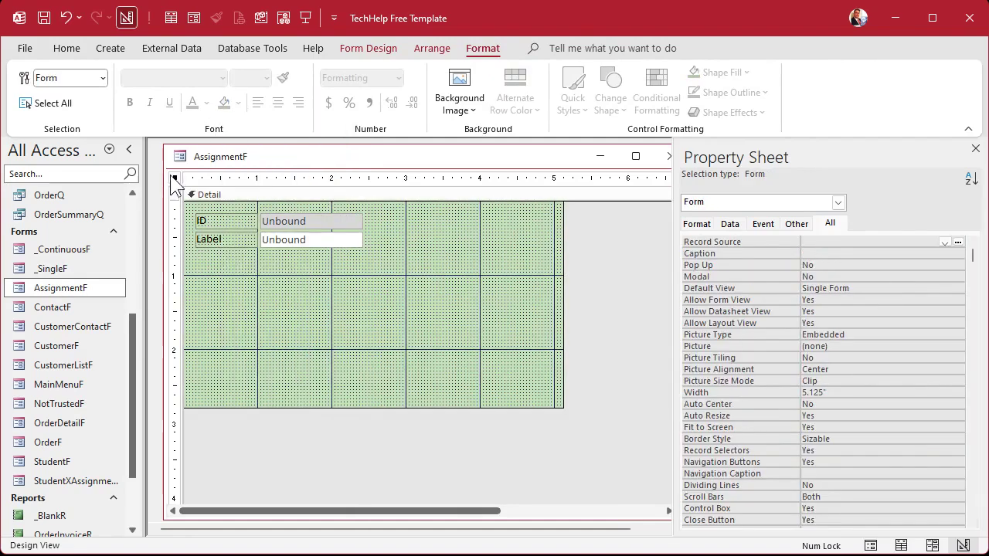
left_click(942, 242)
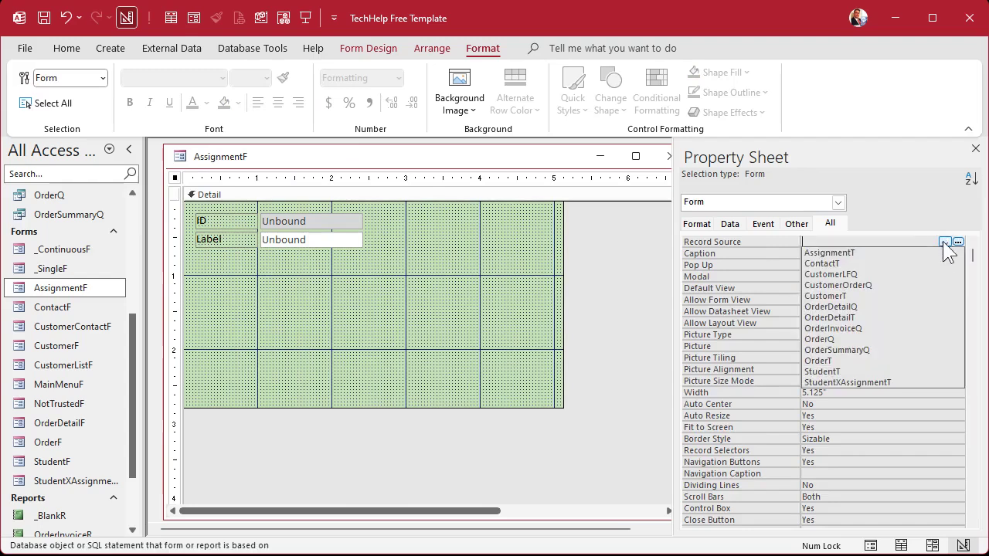
left_click(857, 252)
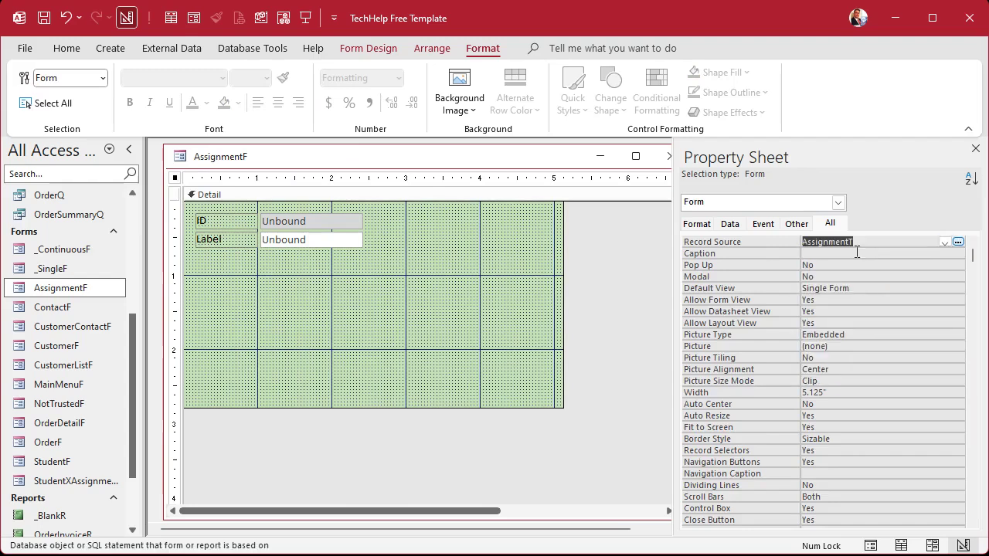
Bind the text box beside the ID label to the AssignmentID field.
left_click(343, 221)
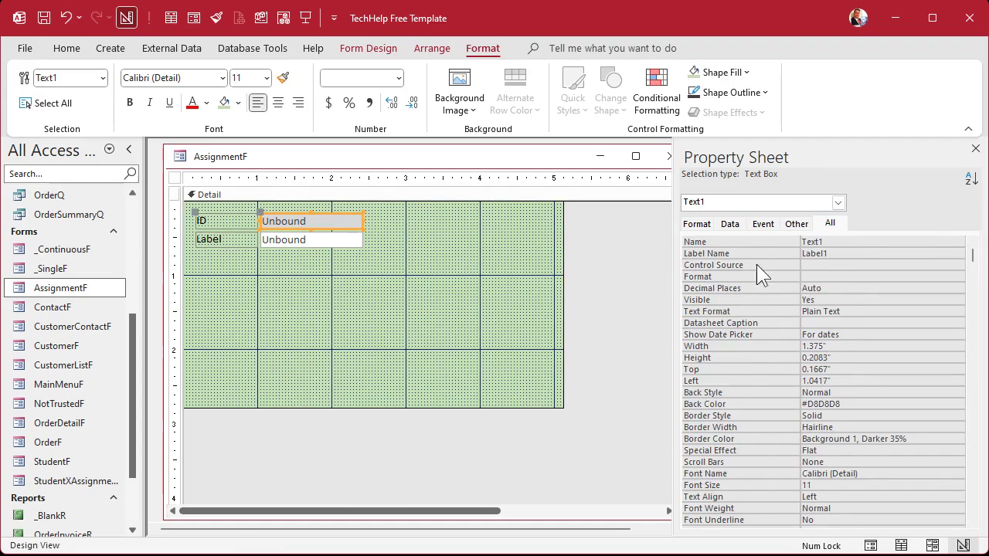
left_click(843, 265)
left_click(942, 267)
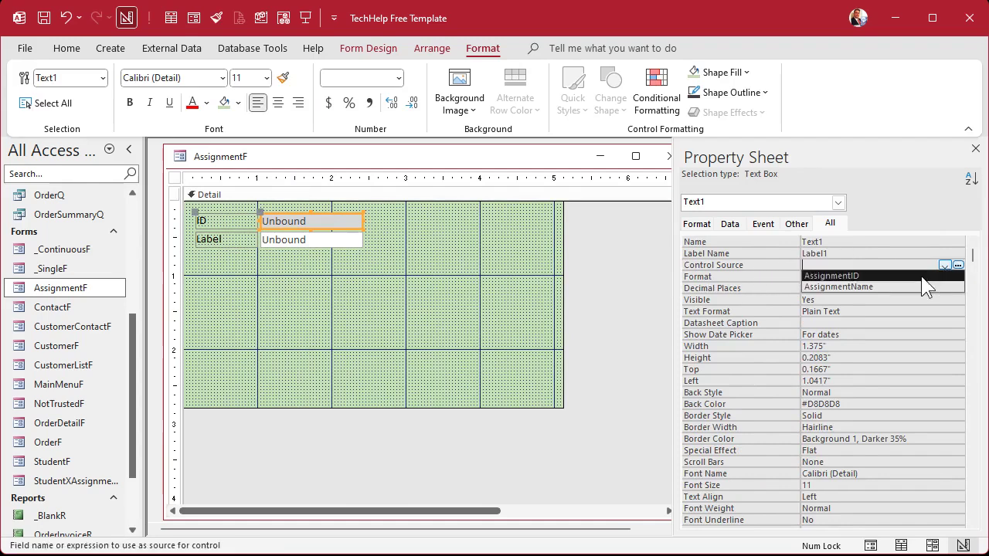
left_click(908, 276)
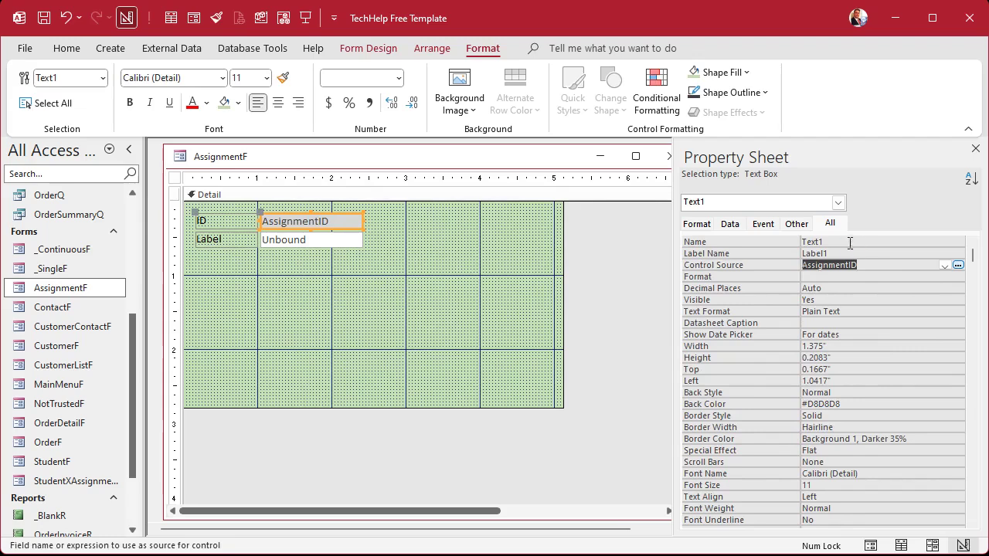
left_click(765, 239)
Bind the remaining unbound text box to the AssignmentName field and rename the control AssignmentName.
left_click(323, 258)
left_click(323, 240)
left_click(899, 265)
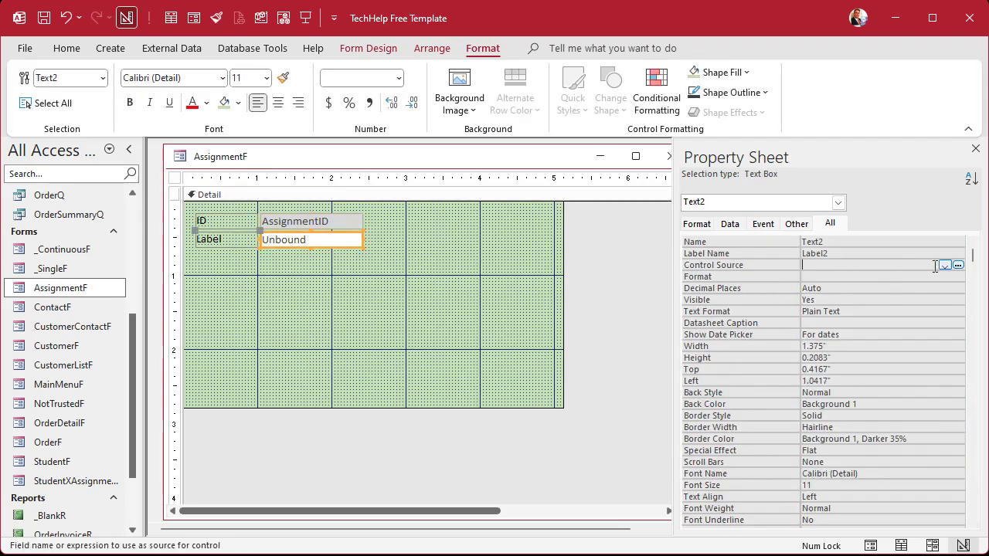
left_click(944, 265)
left_click(839, 288)
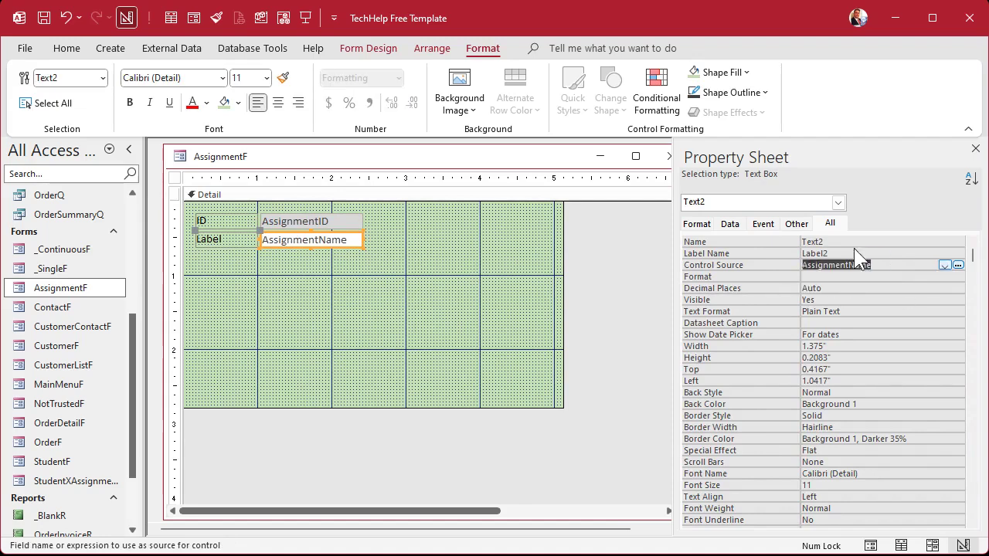
key("ctrl+c")
left_click(753, 241)
key("ctrl+v")
key("Return")
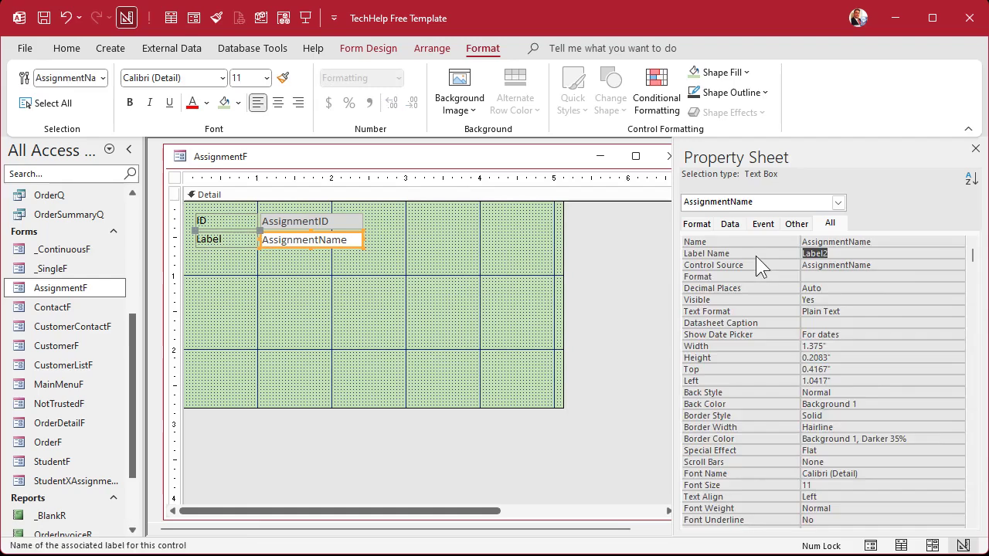
left_click(448, 268)
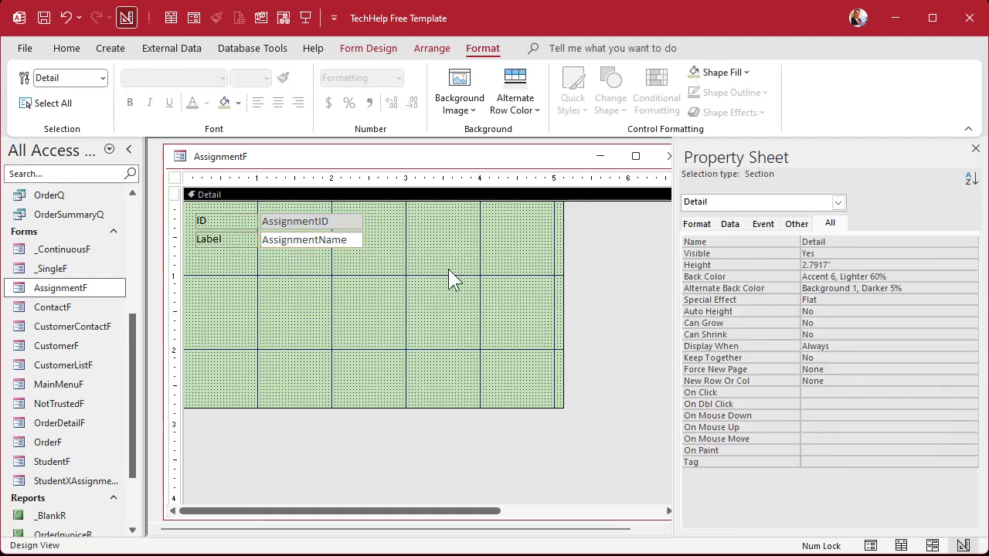
Insert StudentXAssignmentSubF as a subform without its label, placed 0.1667" from AssignmentF's left and 0.75" from its top.
left_click_drag(66, 480, 219, 260)
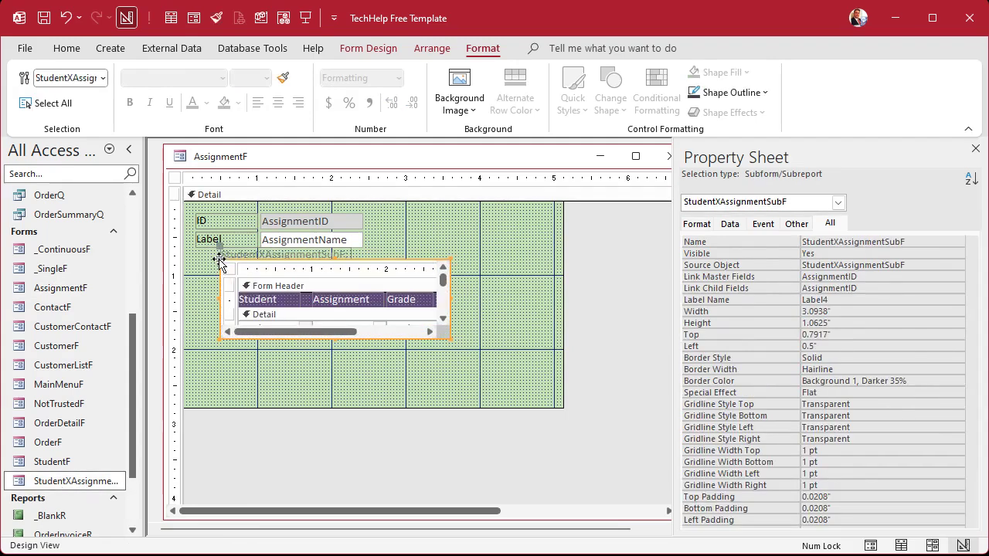
left_click(241, 253)
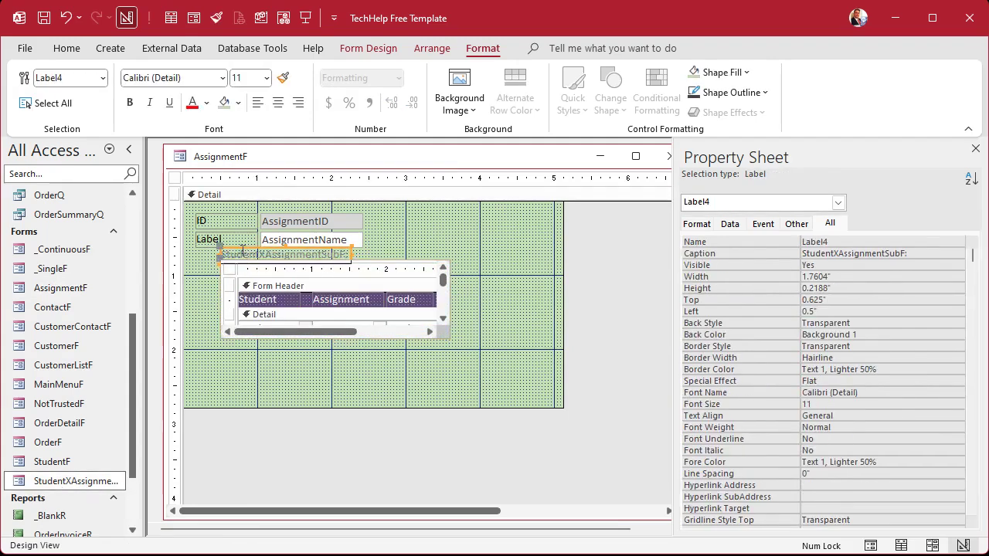
key("Delete")
left_click(289, 283)
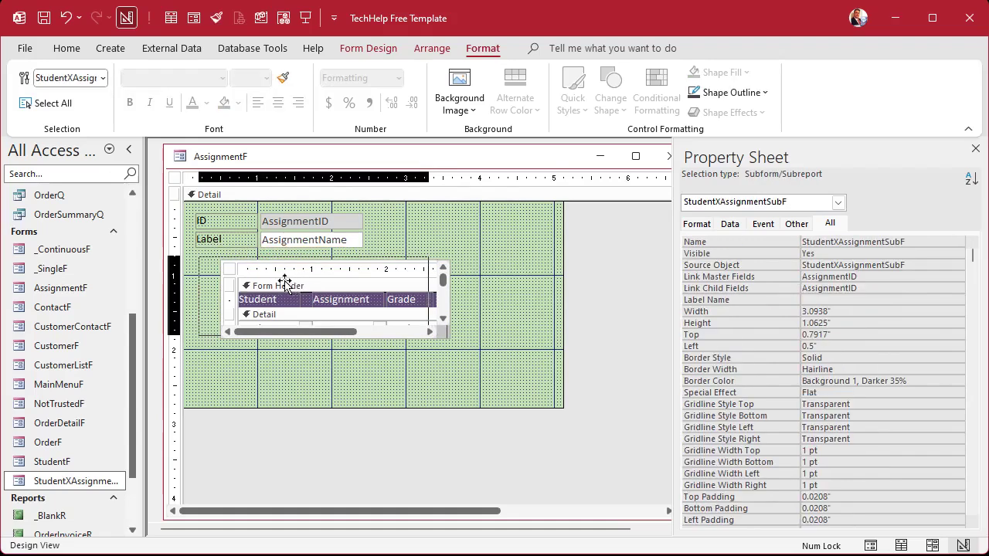
left_click_drag(278, 283, 253, 280)
Extend AssignmentF's Detail section to about 3.9" high and stretch the subform to 2.9583" high.
left_click_drag(324, 408, 330, 491)
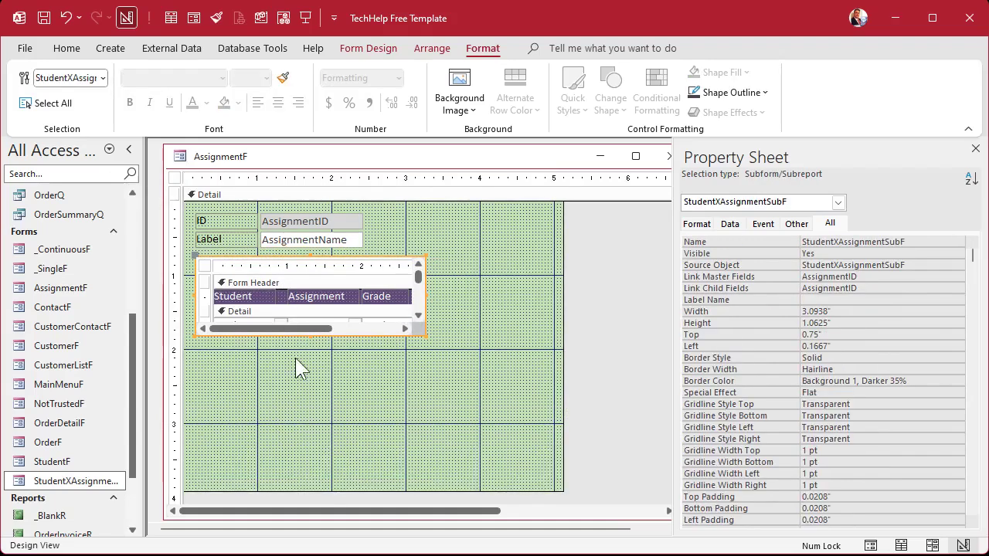
left_click_drag(310, 335, 315, 477)
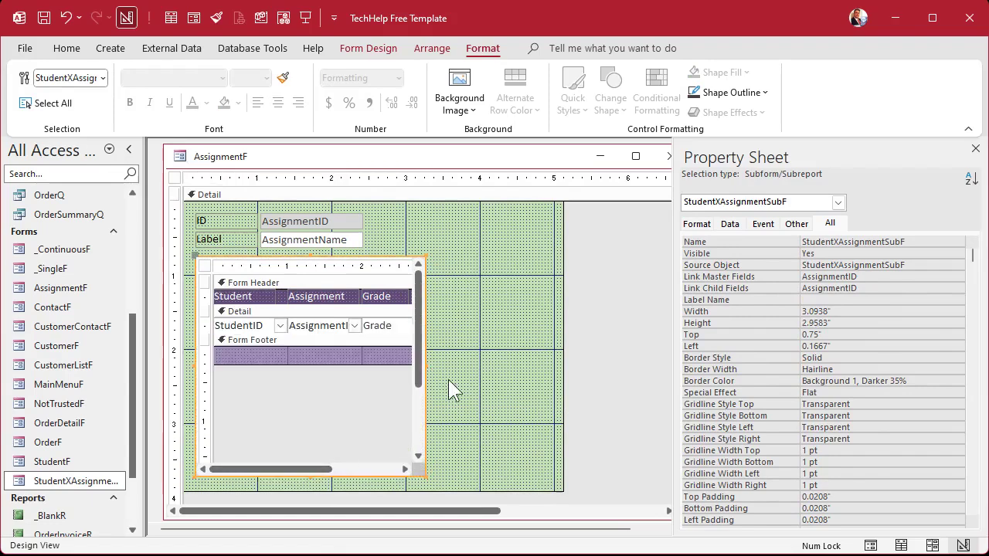
Narrow AssignmentF to 3.5" wide, just beyond the subform's edge.
left_click(532, 332)
left_click_drag(564, 309, 441, 308)
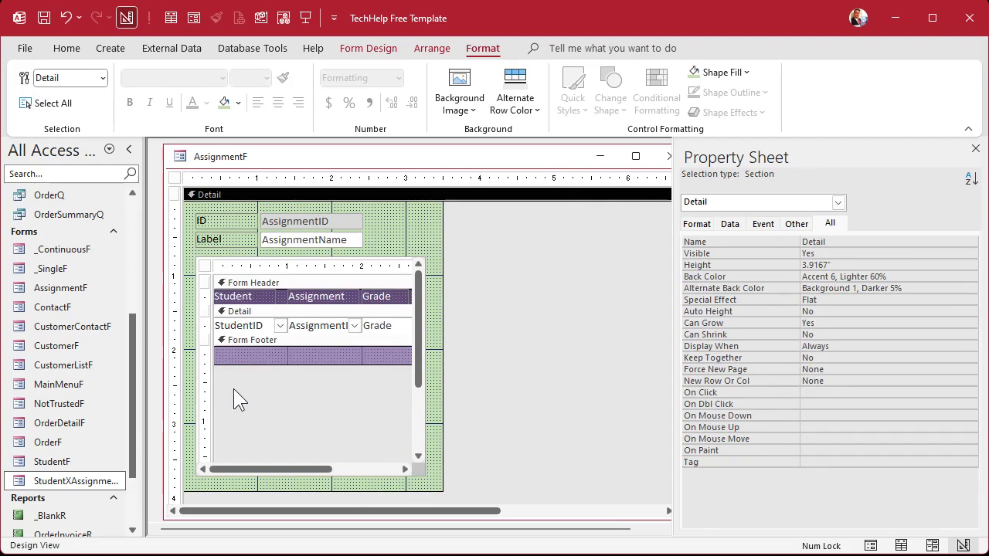
Examine the Link Master Fields and Link Child Fields of AssignmentF's subform, and close the property sheet and the form.
left_click(278, 386)
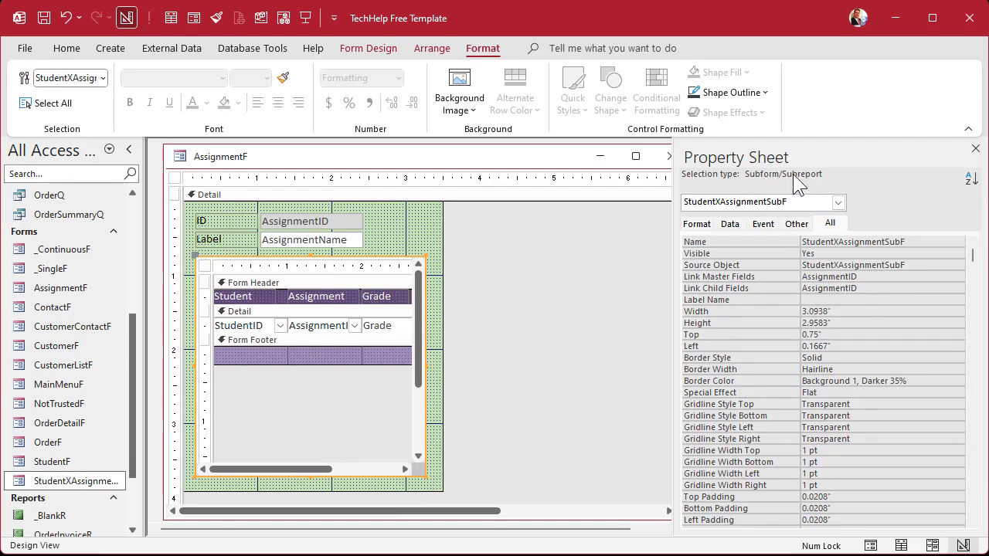
left_click(298, 328)
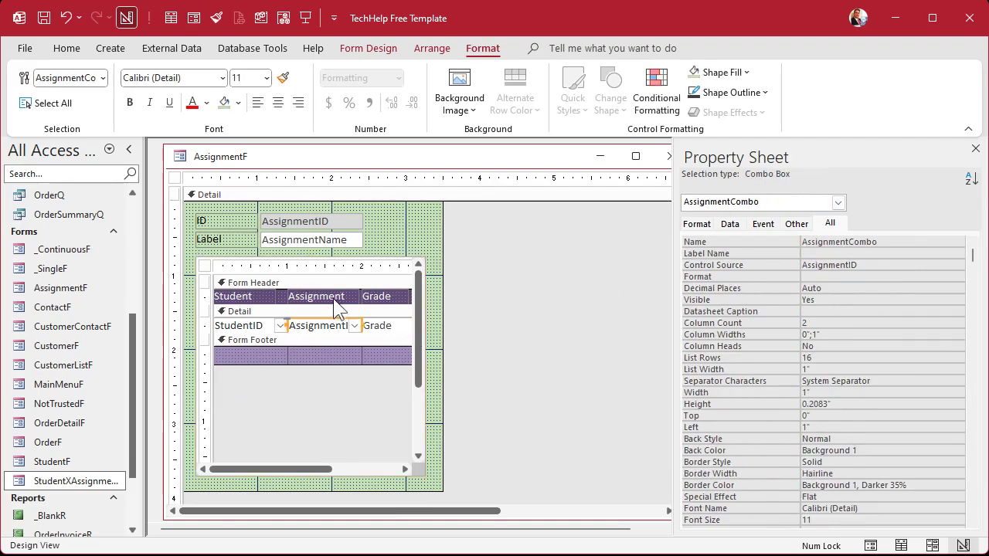
left_click(416, 209)
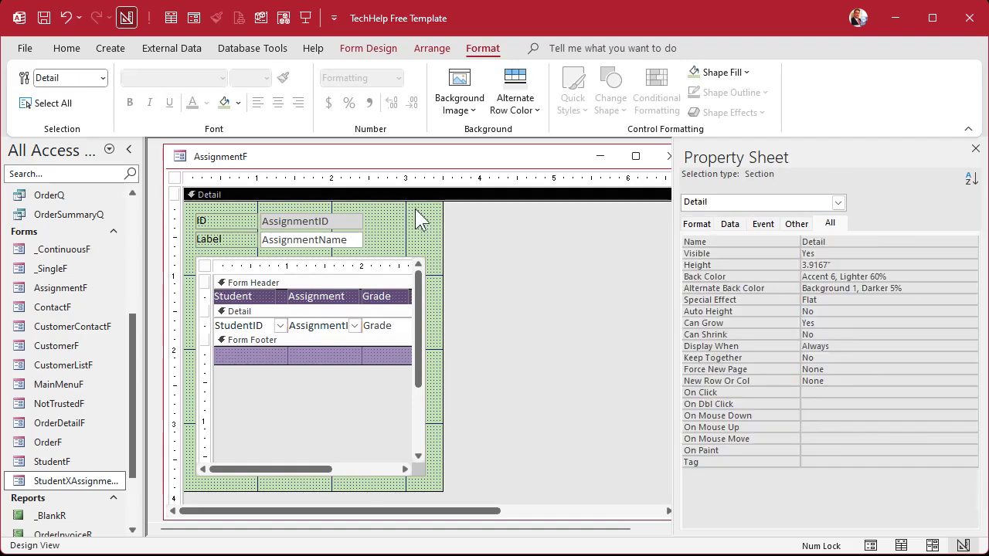
left_click(295, 385)
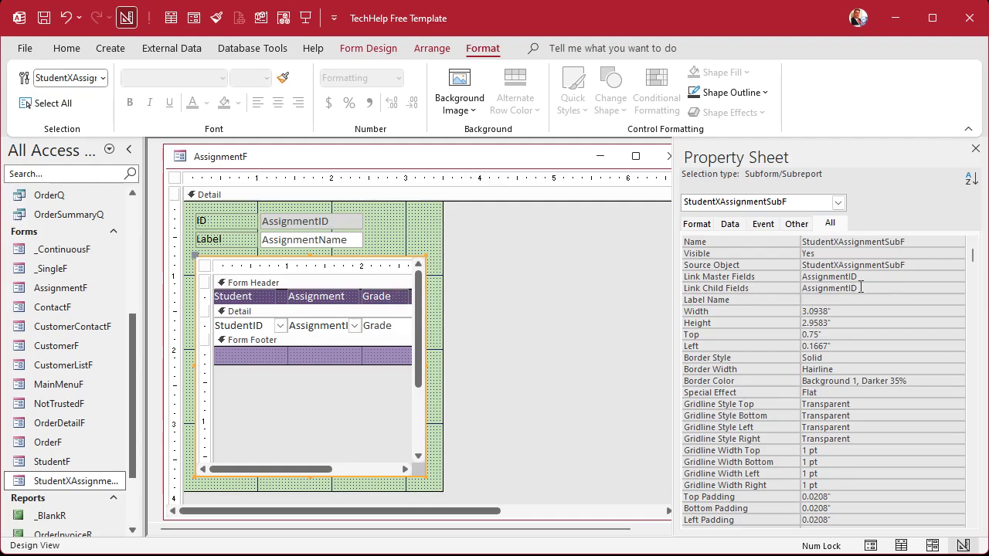
left_click(518, 322)
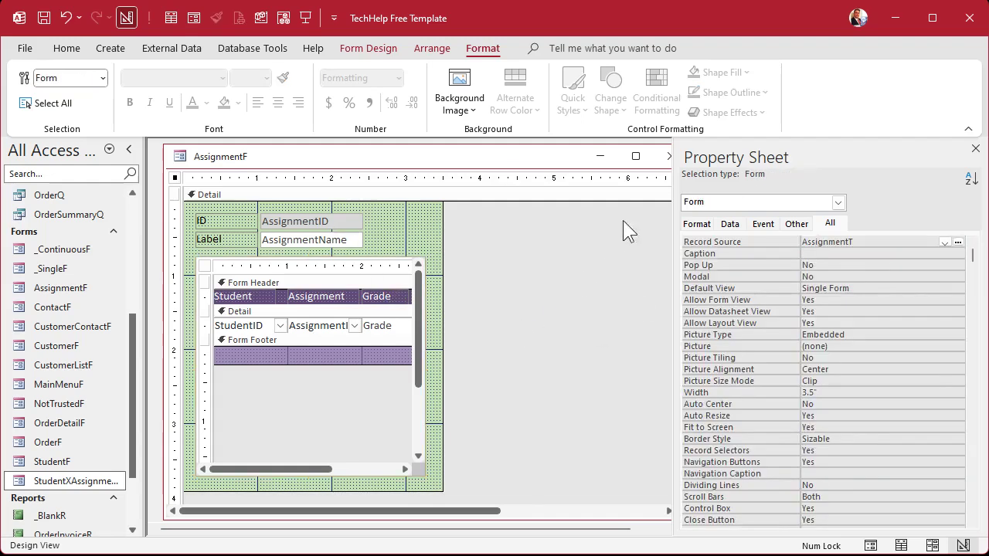
left_click(975, 148)
left_click(680, 156)
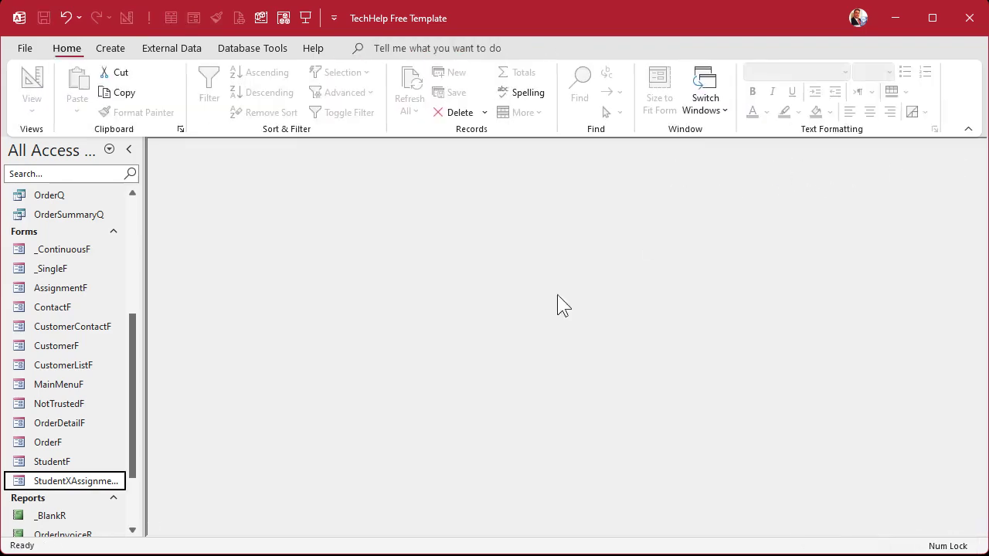
Open StudentF in Design View to examine its subform's Link Master and Link Child Fields, and close the form.
left_click(80, 466)
right_click(80, 467)
left_click(160, 516)
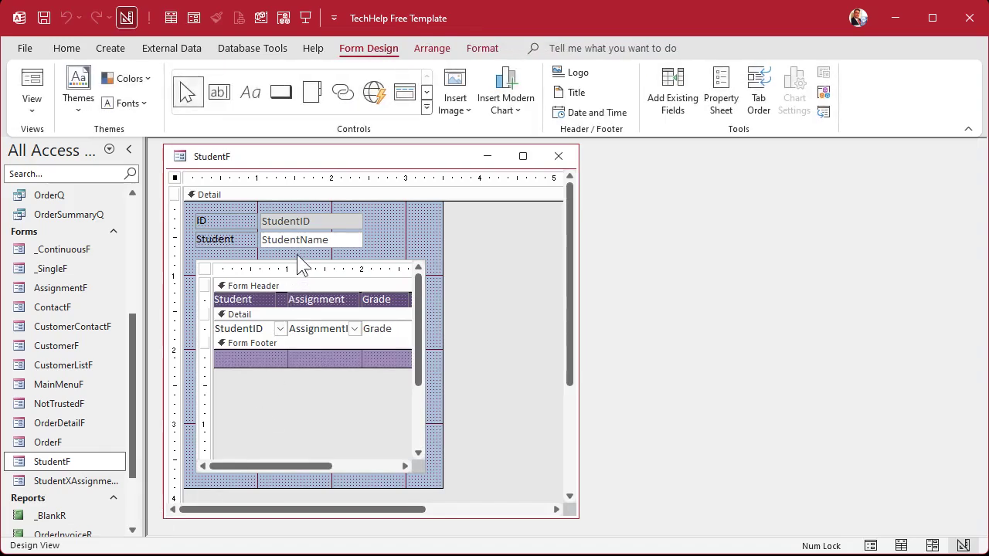
left_click(301, 271)
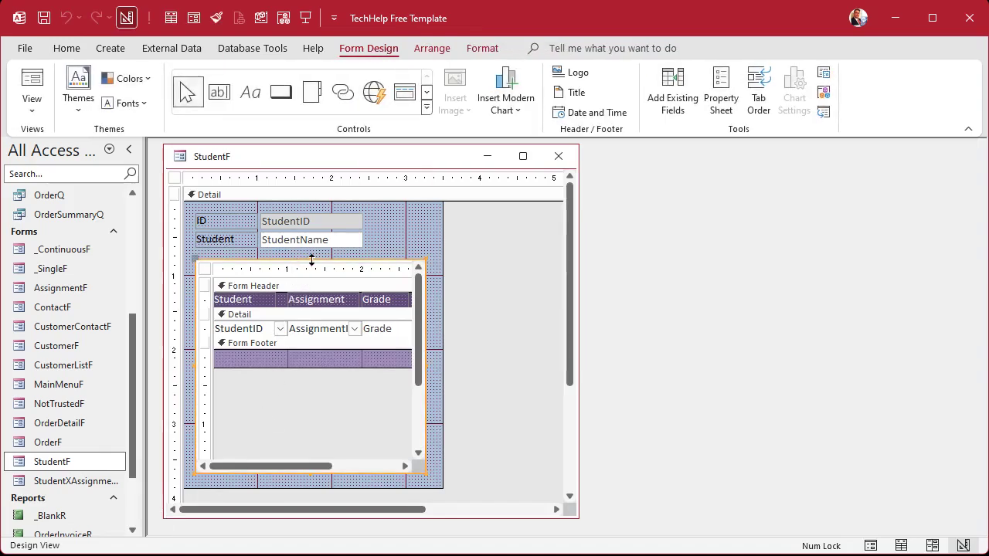
key("F4")
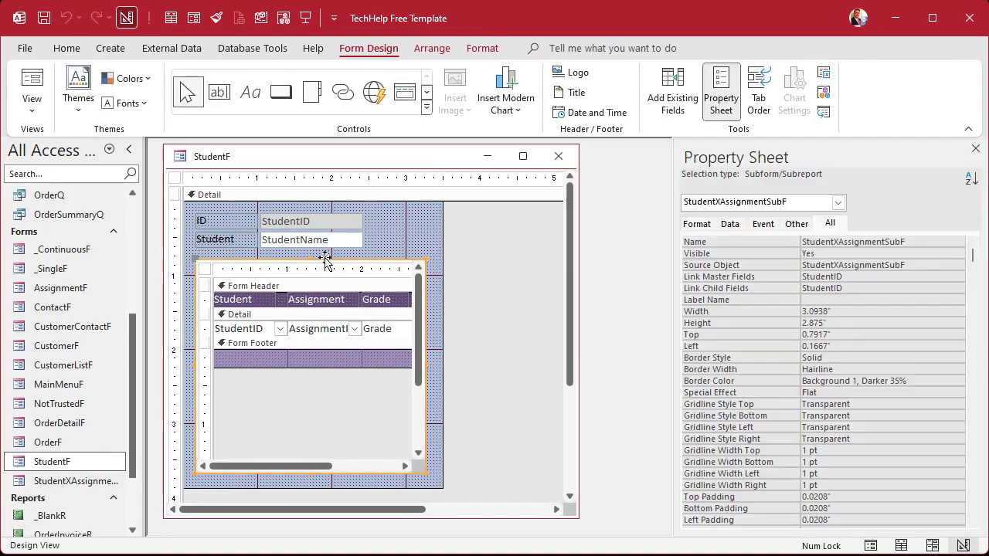
left_click(558, 156)
Open AssignmentF and record a Test 1 grade of 85 for the first student in the student list.
double_click(65, 290)
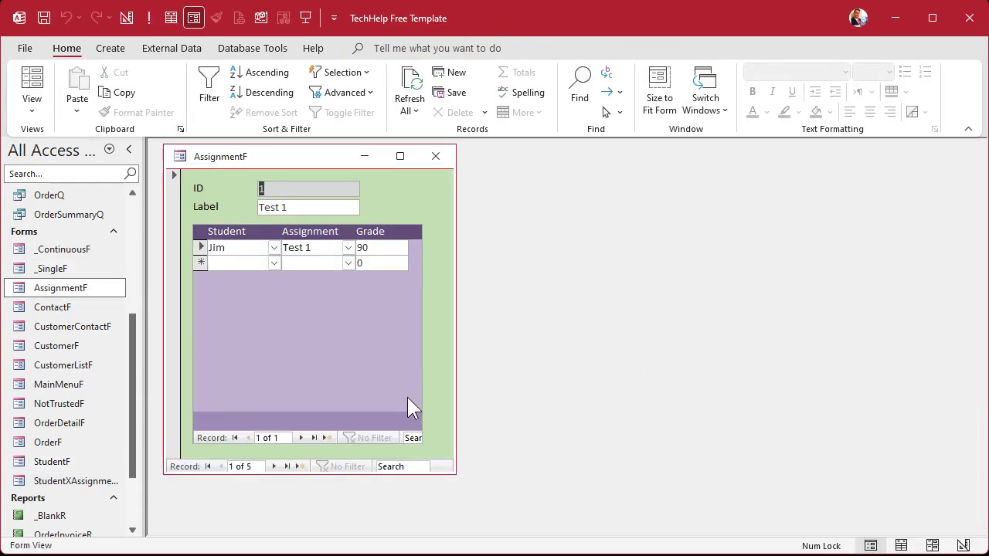
left_click(273, 263)
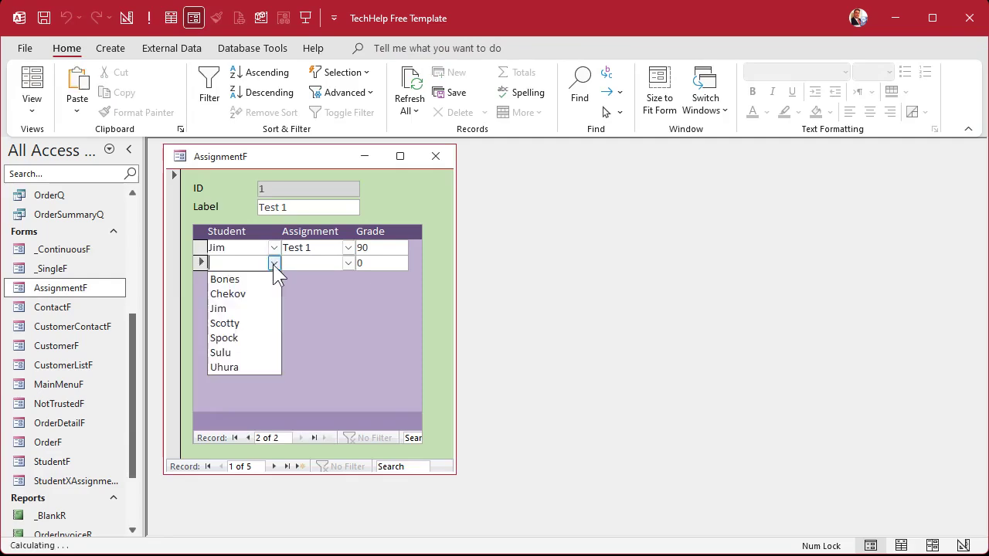
left_click(258, 280)
key("Tab")
key("Tab")
type("85")
key("Tab")
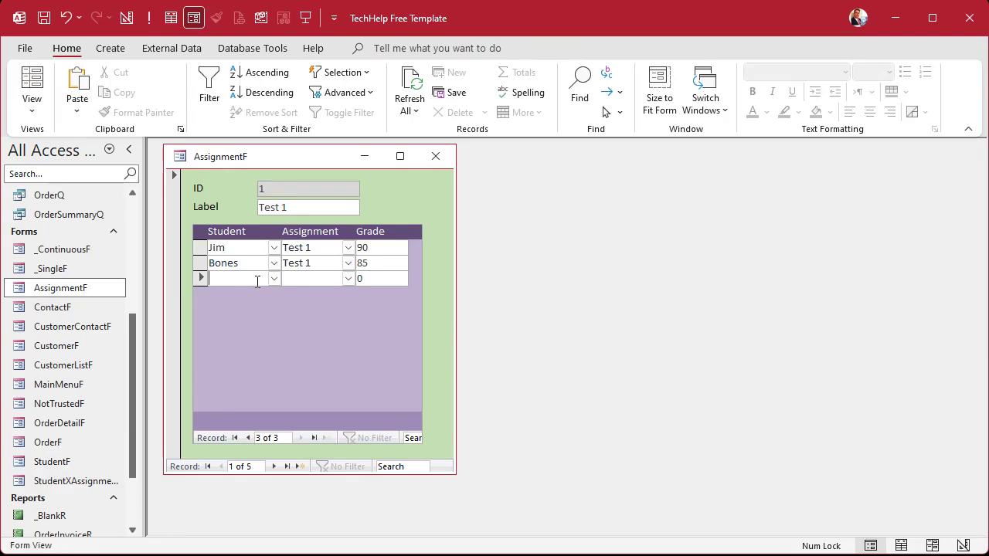
Record a Test 1 grade of 72 for the second student in the student list.
key("F4")
key("Down")
key("Down")
key("Tab")
key("Tab")
type("72")
key("Tab")
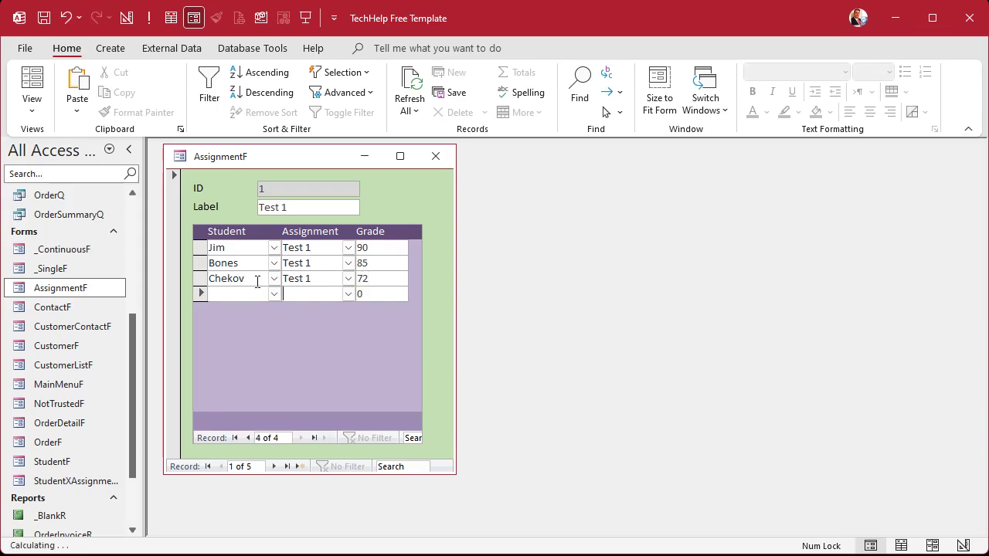
Record a Test 1 grade of 93 for the last student in the student list and close AssignmentF.
type("Uhura")
key("Tab")
key("Tab")
type("93")
key("Tab")
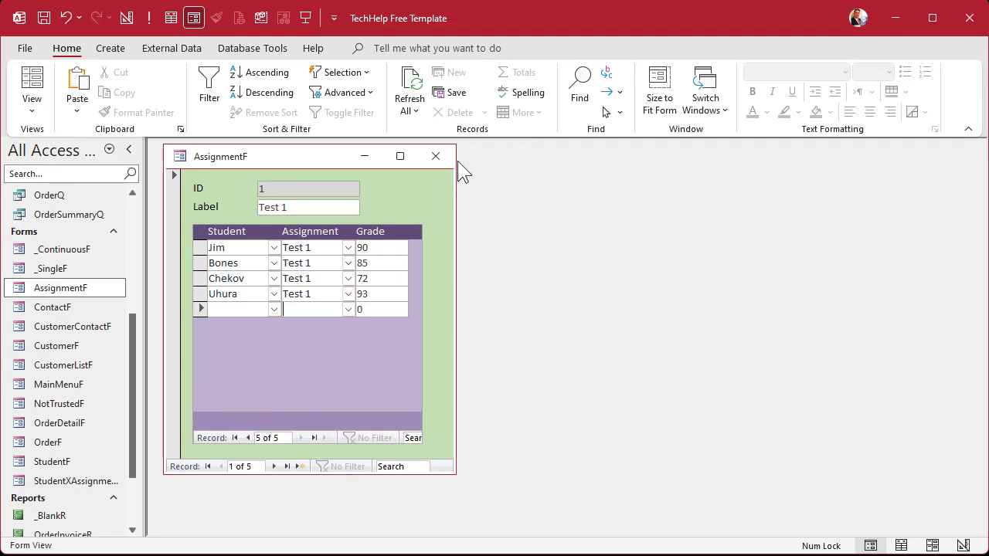
left_click(435, 156)
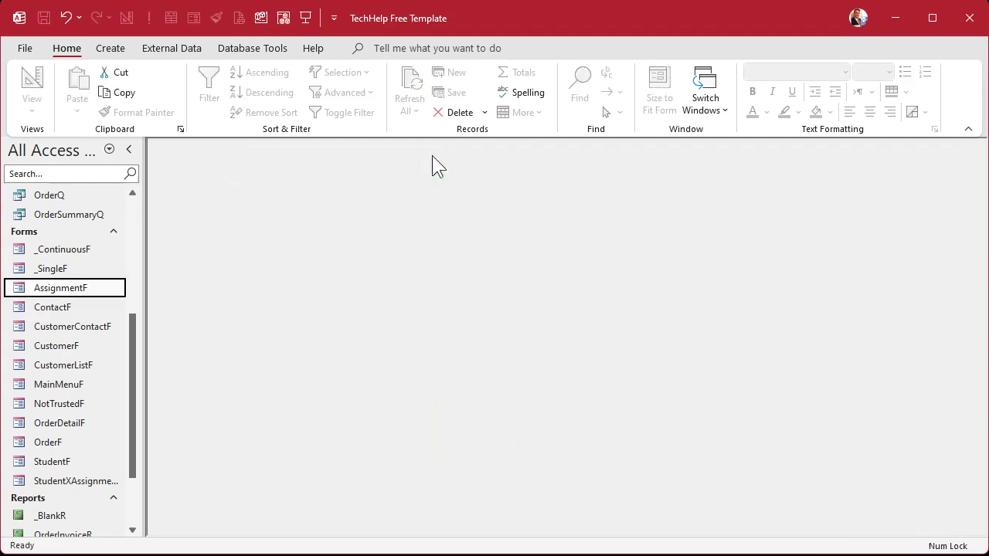
Open StudentXAssignmentSubF in Design View and copy the Grade text box into the form footer, aligned under the Grade column at 2" from the left.
right_click(63, 481)
left_click(133, 533)
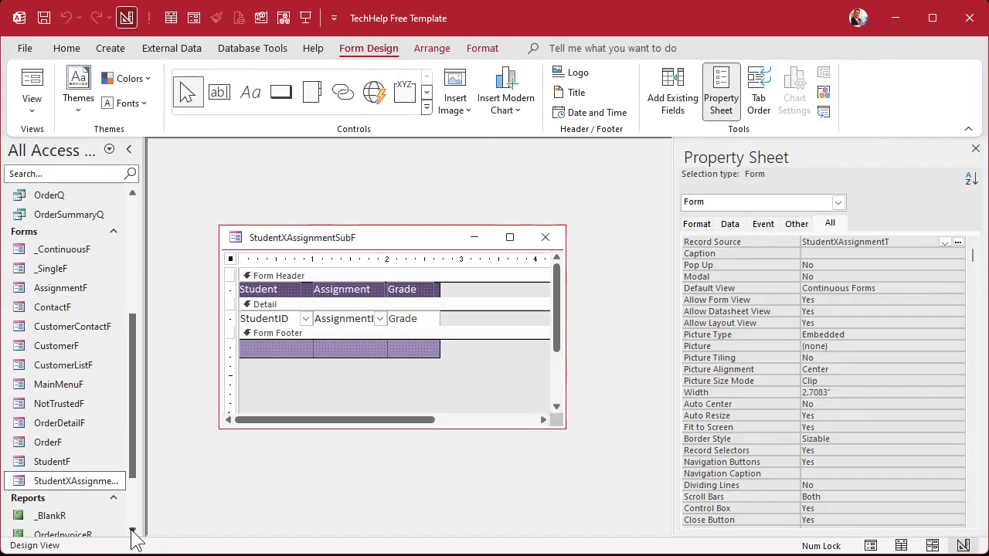
left_click(418, 345)
left_click(413, 319)
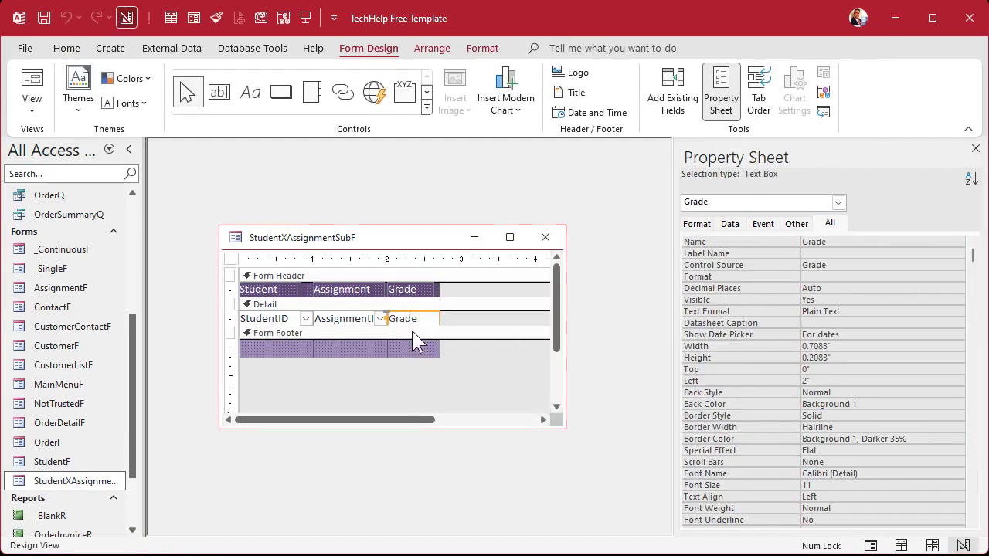
key("ctrl+c")
left_click(422, 345)
key("ctrl+v")
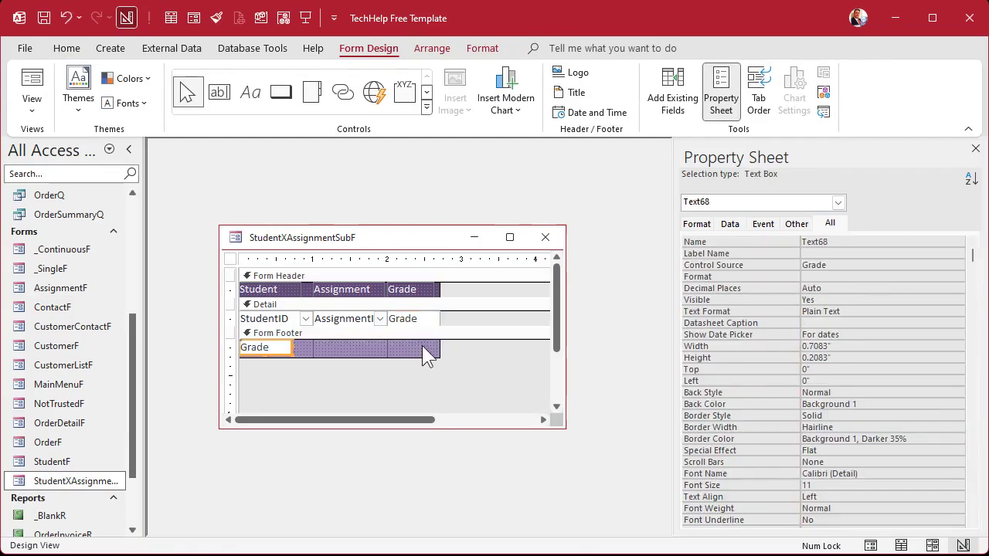
left_click(348, 343)
left_click_drag(270, 351, 415, 352)
left_click(413, 378)
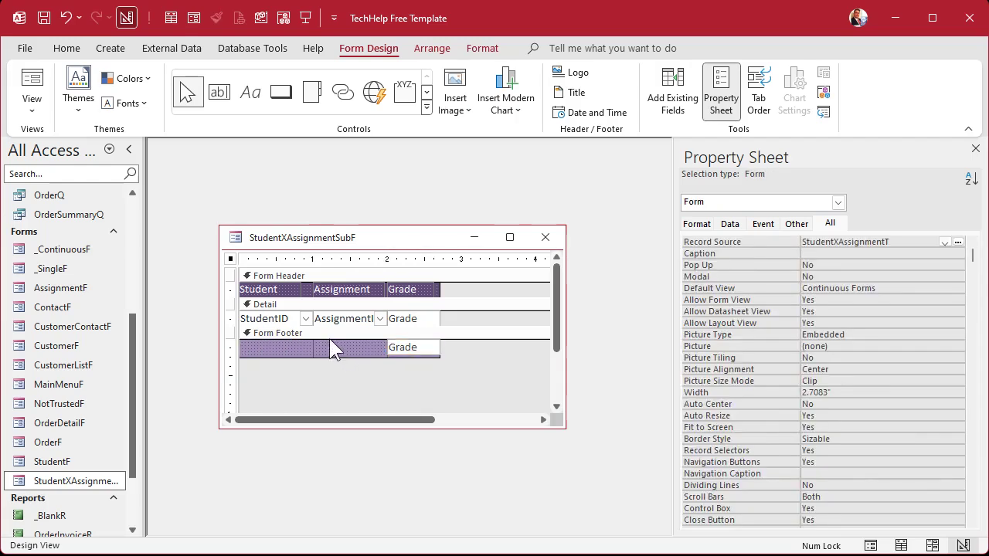
left_click(326, 333)
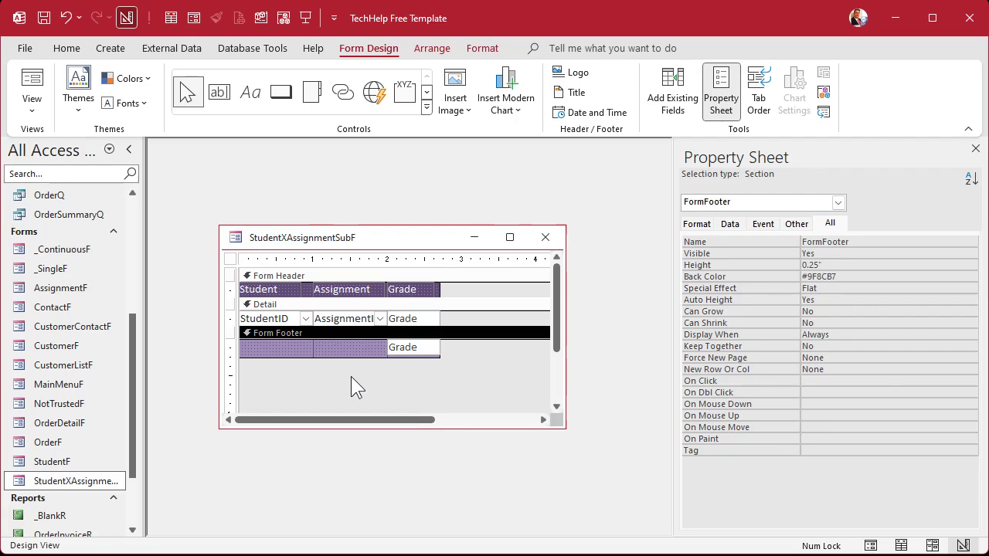
Set the footer text box's control source to =AVG(Grade) and name the control AvgGrade.
left_click(427, 349)
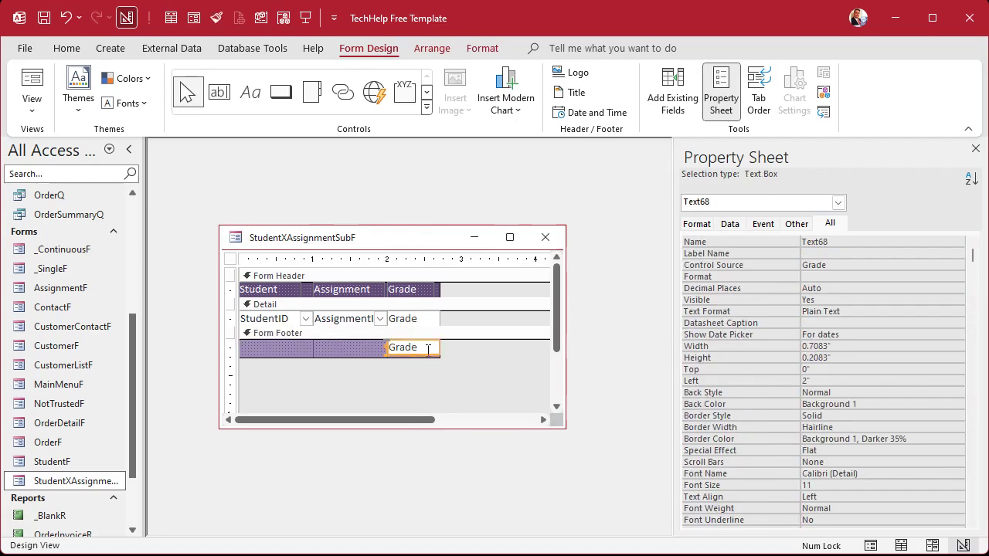
left_click(850, 265)
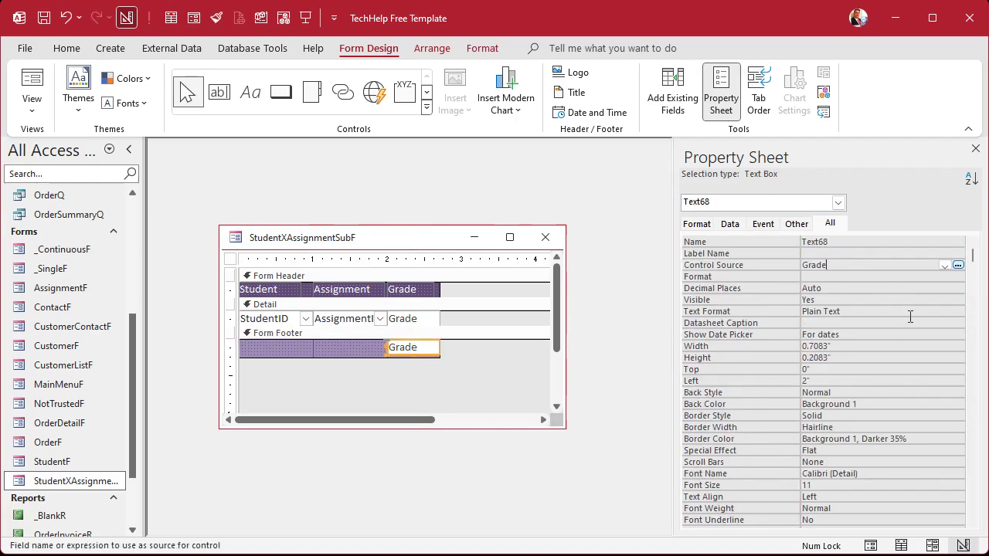
type("=AVG(")
key("End")
type(")")
key("shift+F2")
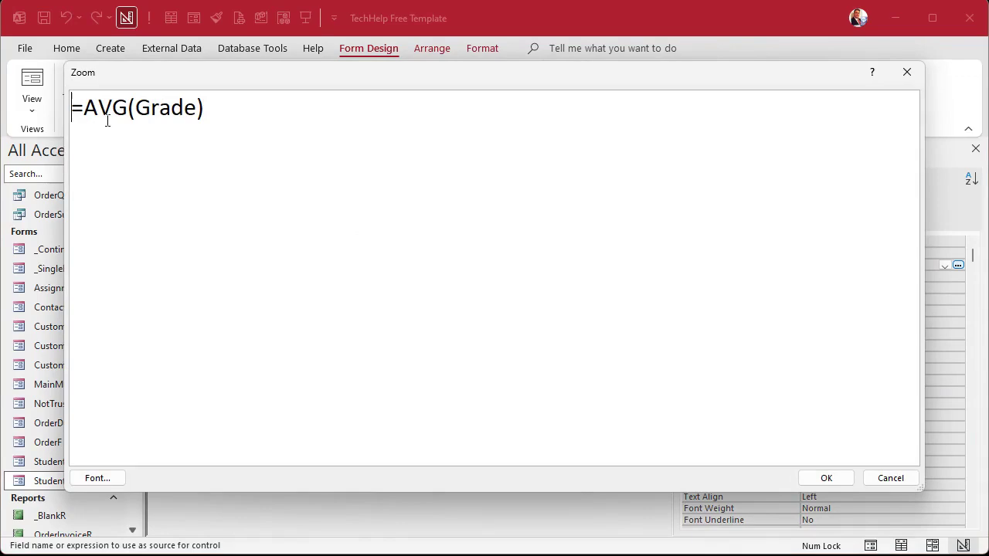
left_click(826, 478)
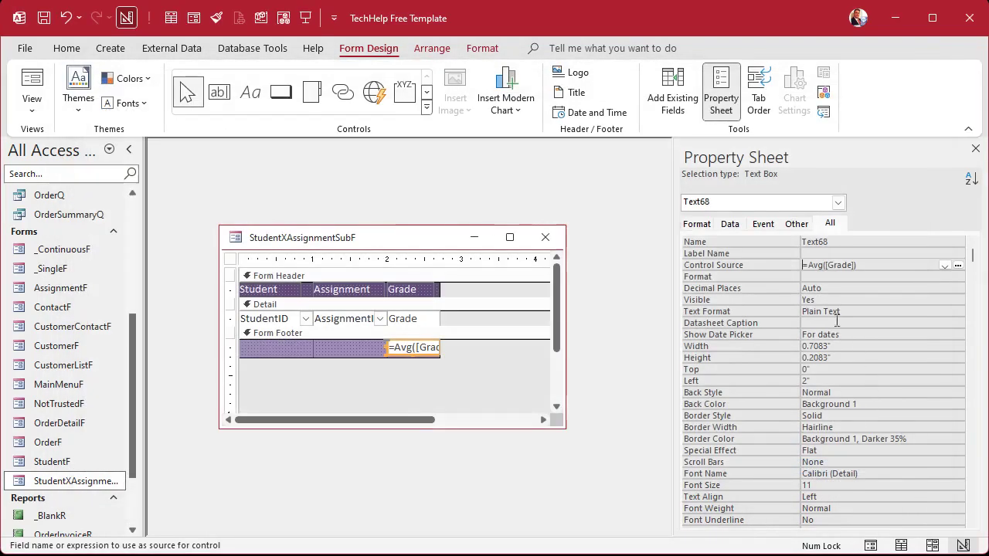
left_click(757, 244)
type("AvgGrade")
key("Return")
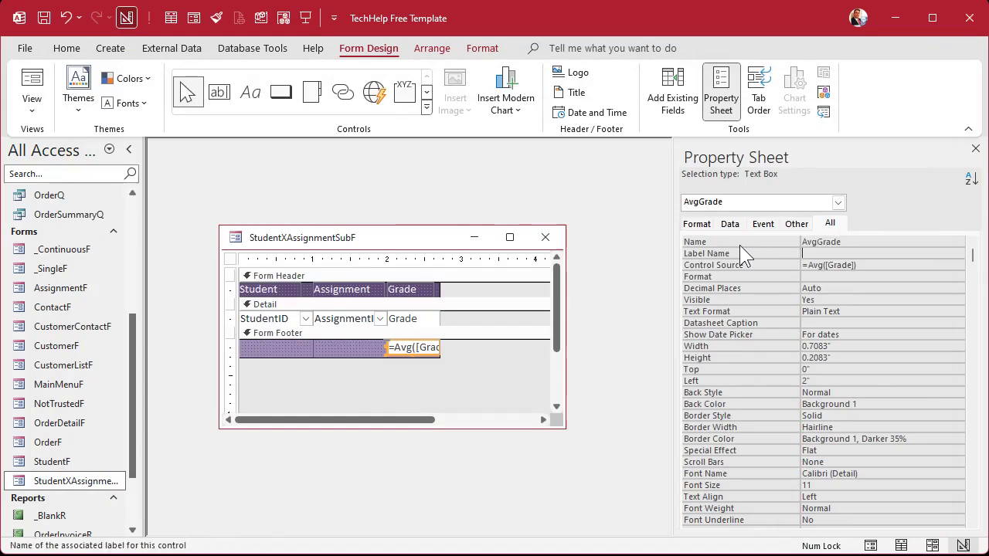
Copy the Grade header label onto the AvgGrade text box and resize the copy to 0.6667" wide, 1.2917" from the left.
left_click(415, 289)
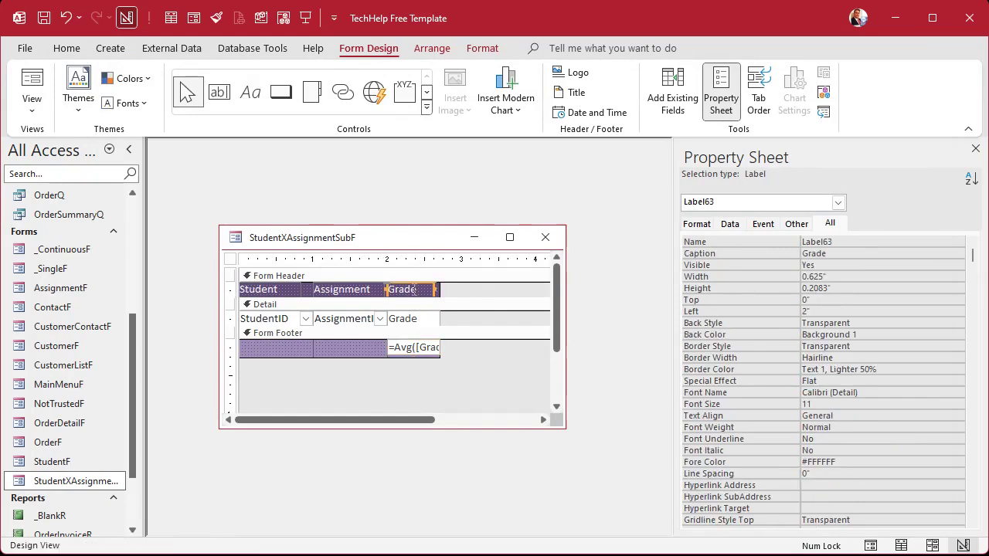
left_click(408, 346)
key("ctrl+v")
left_click(412, 350)
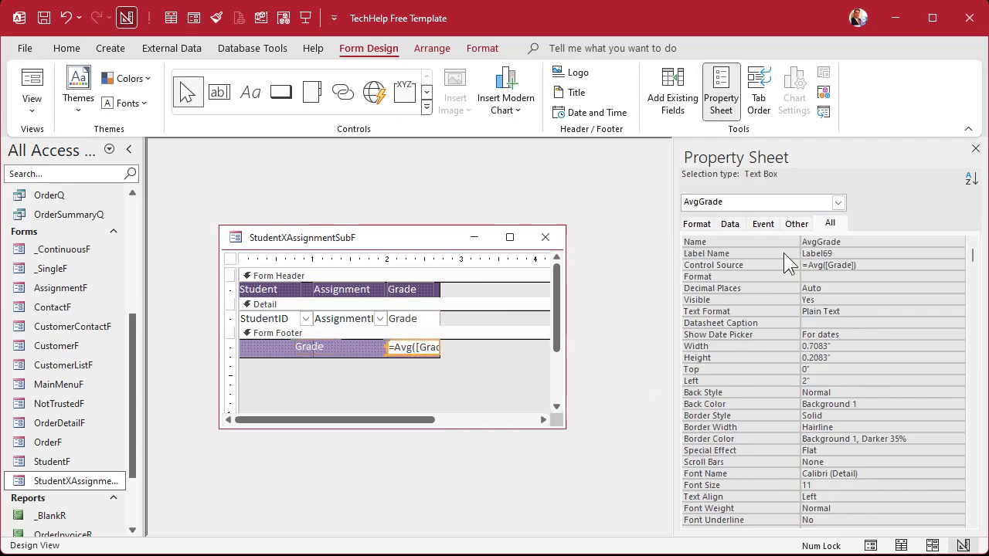
left_click(316, 347)
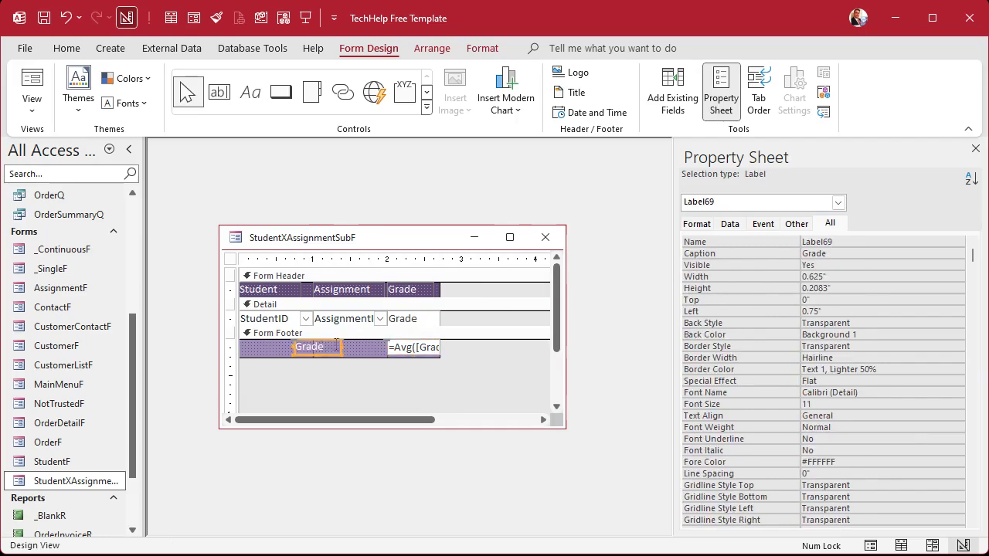
left_click_drag(339, 346, 372, 347)
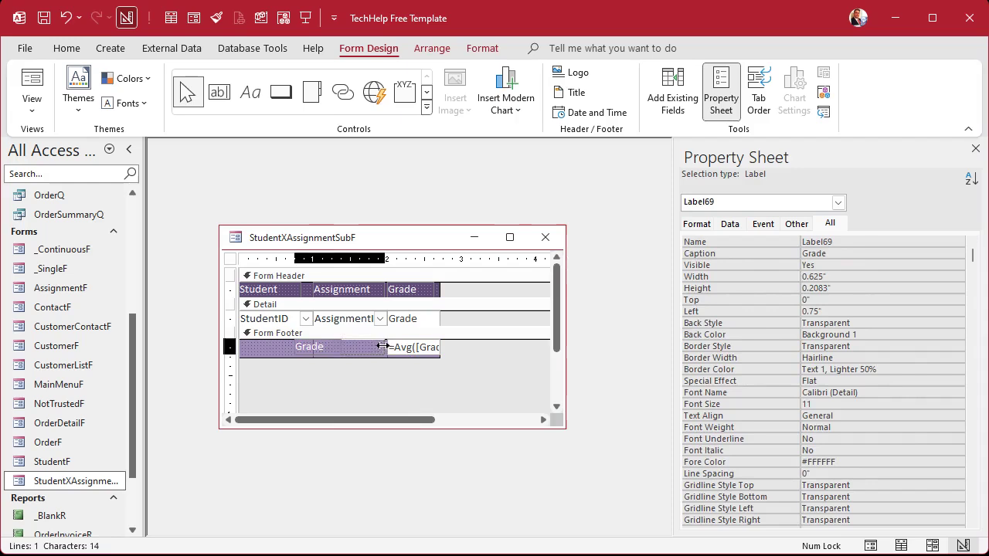
left_click_drag(296, 346, 334, 345)
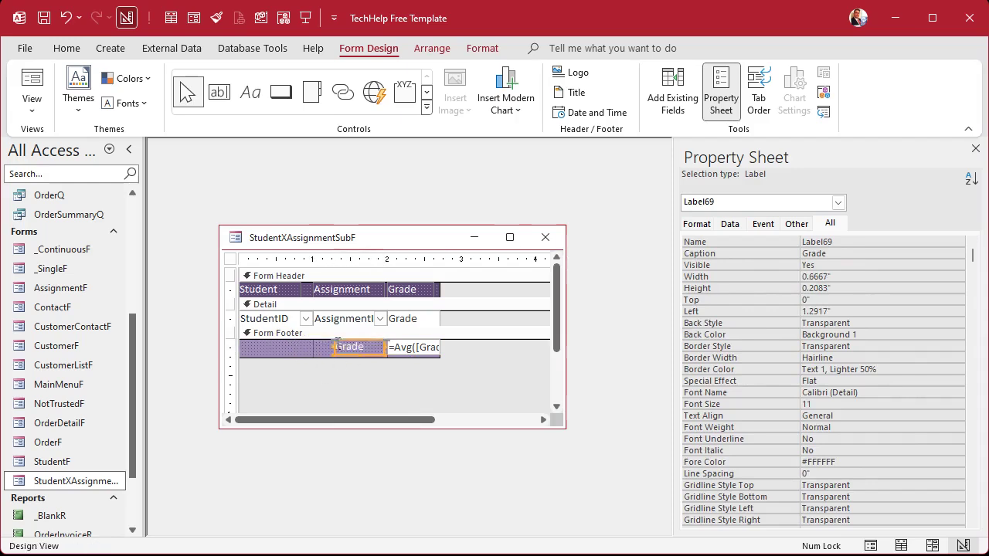
Change the footer label's caption to Average and close StudentXAssignmentSubF.
key("F2")
type("Average")
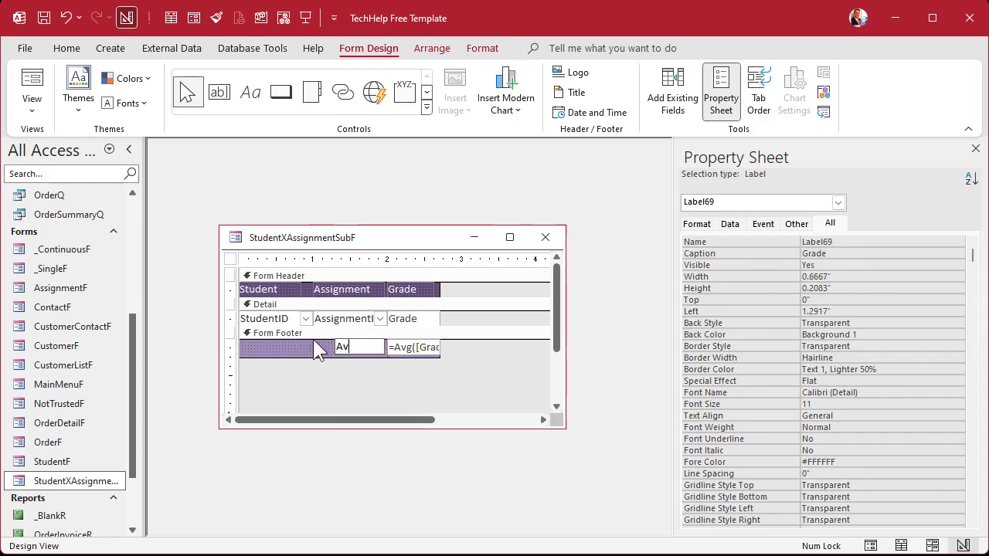
key("Return")
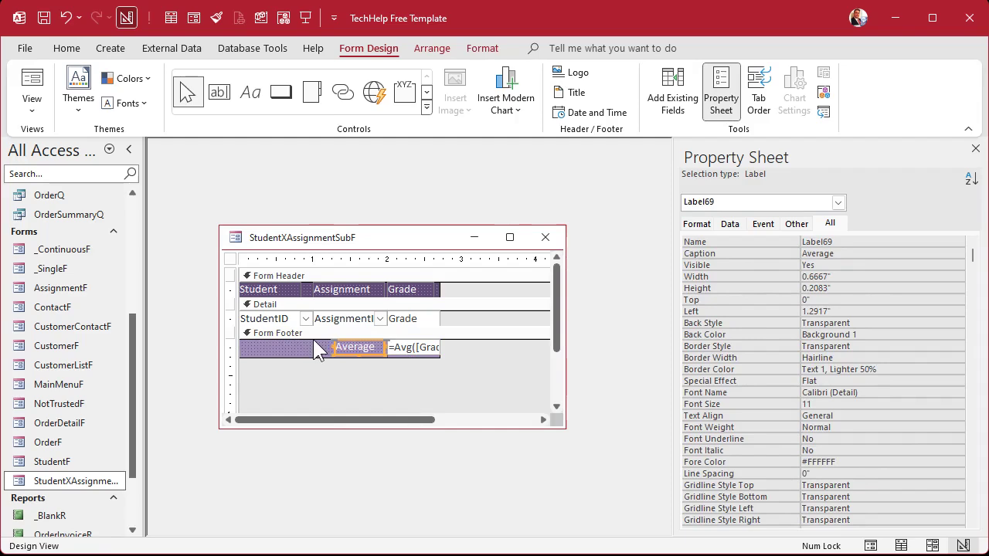
left_click(546, 237)
Open StudentF to check the grade average in the subform's footer, and close the form.
double_click(77, 462)
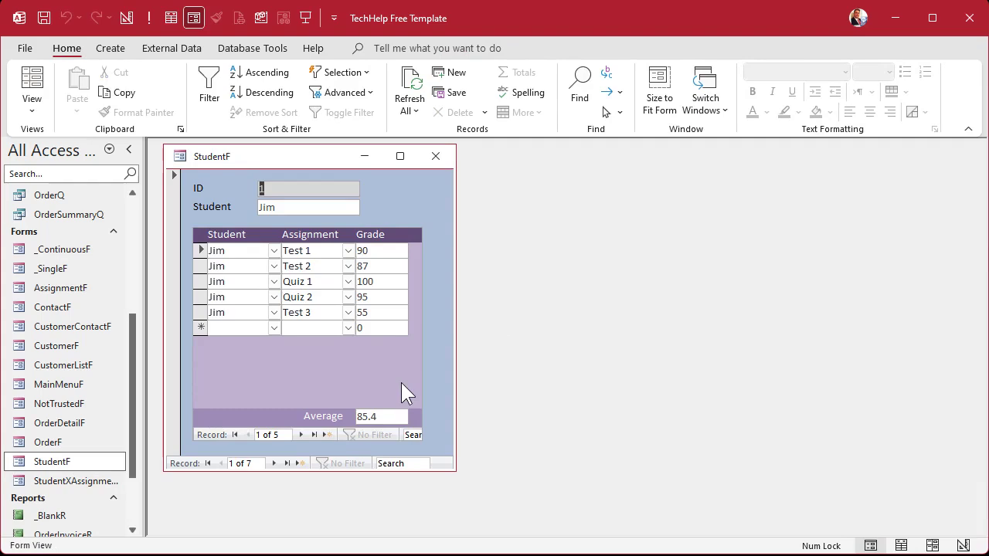
left_click(435, 156)
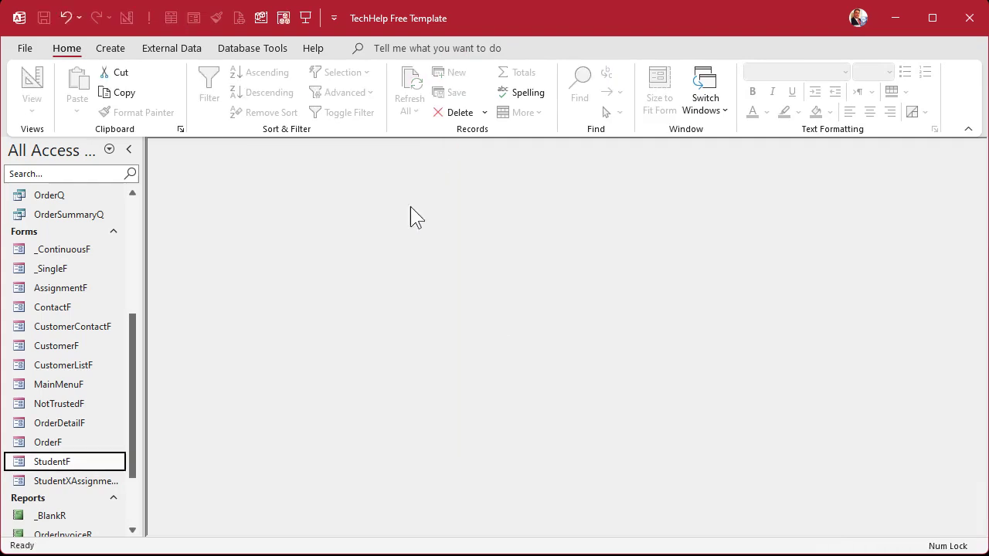
Open AssignmentF to check the grade average in the subform's footer, and close the form.
double_click(62, 288)
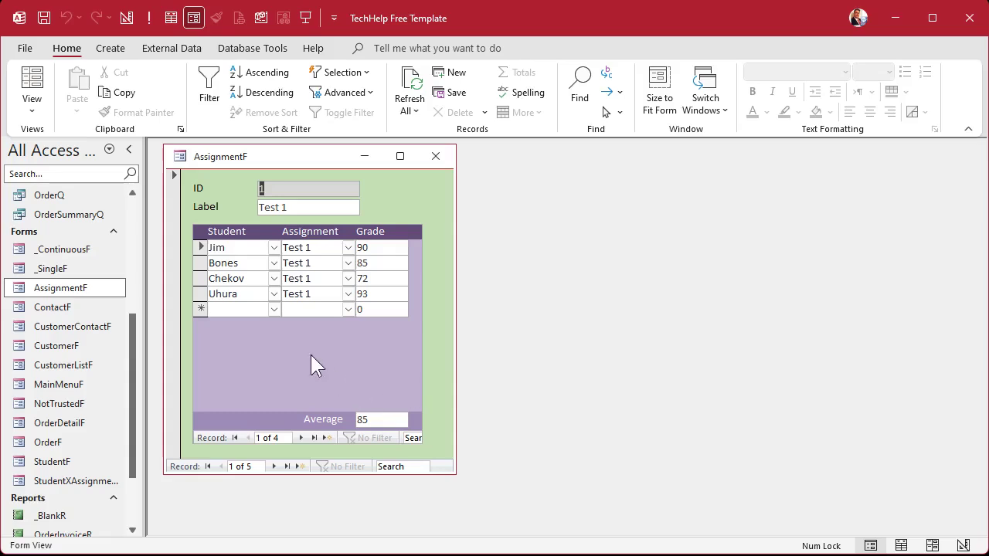
left_click(435, 156)
scroll(132, 419, "up", 4)
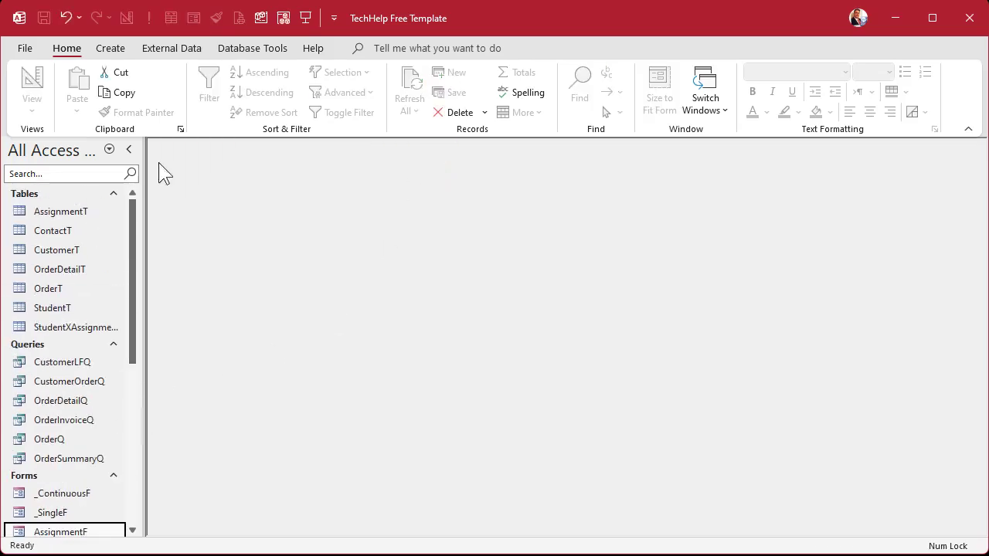
Open the Customer List from the Main Menu to view its footer total, and close the list.
left_click(306, 17)
left_click(272, 245)
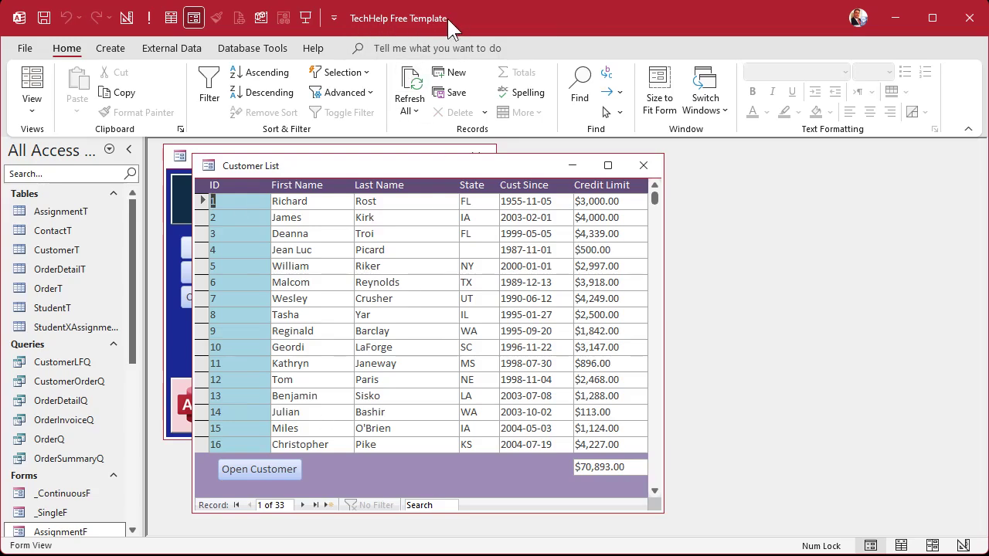
left_click(643, 165)
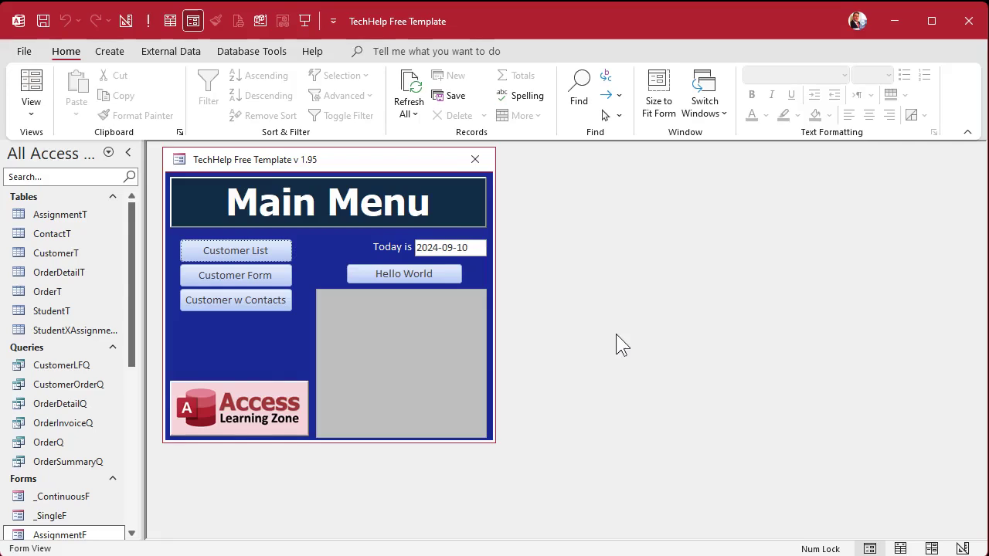
Open StudentF and add a second Test 1 record with grade 90 for the first student.
left_click(133, 480)
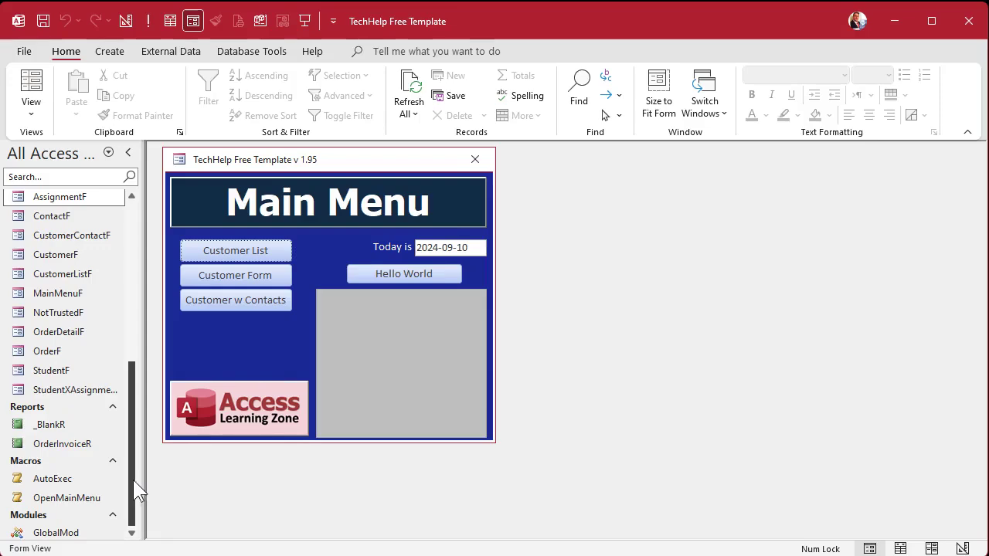
double_click(68, 370)
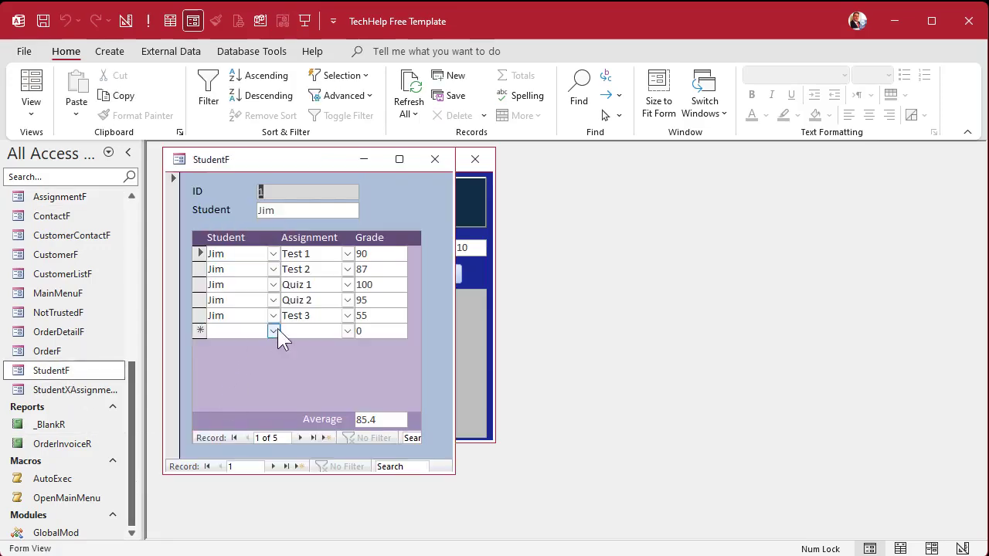
left_click(309, 334)
type("Test 1")
key("Tab")
type("90")
key("Tab")
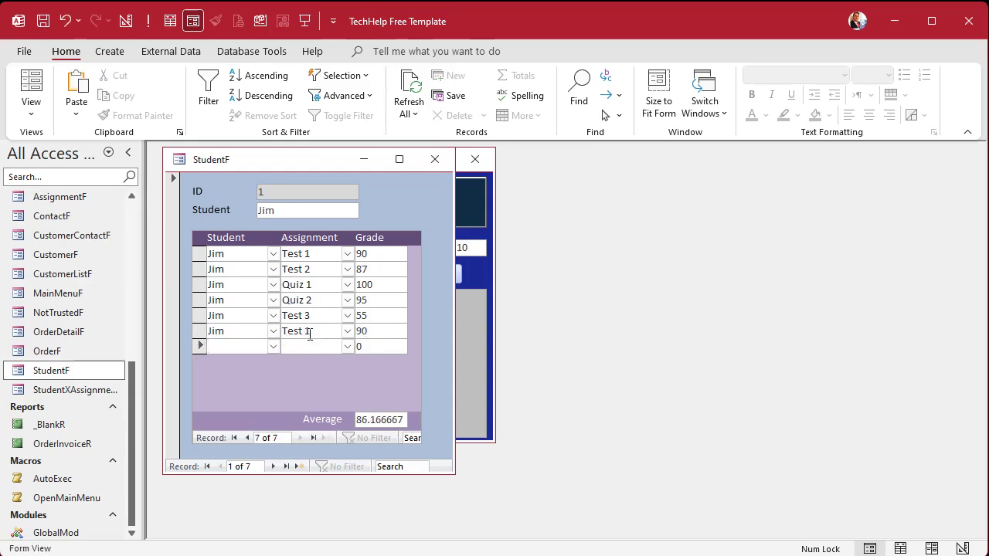
Delete the duplicate Test 1 record from the subform and close StudentF.
left_click(200, 253)
left_click(200, 335)
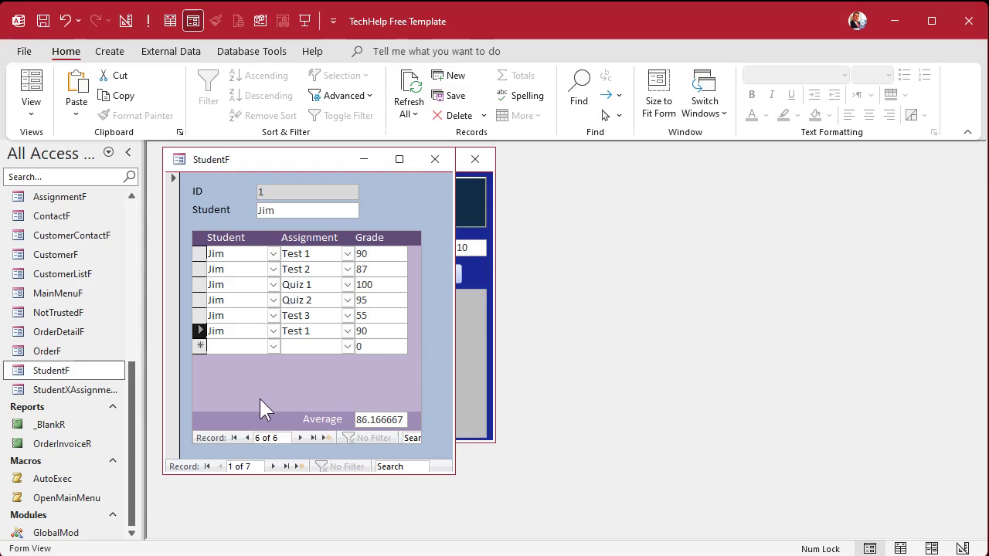
key("Delete")
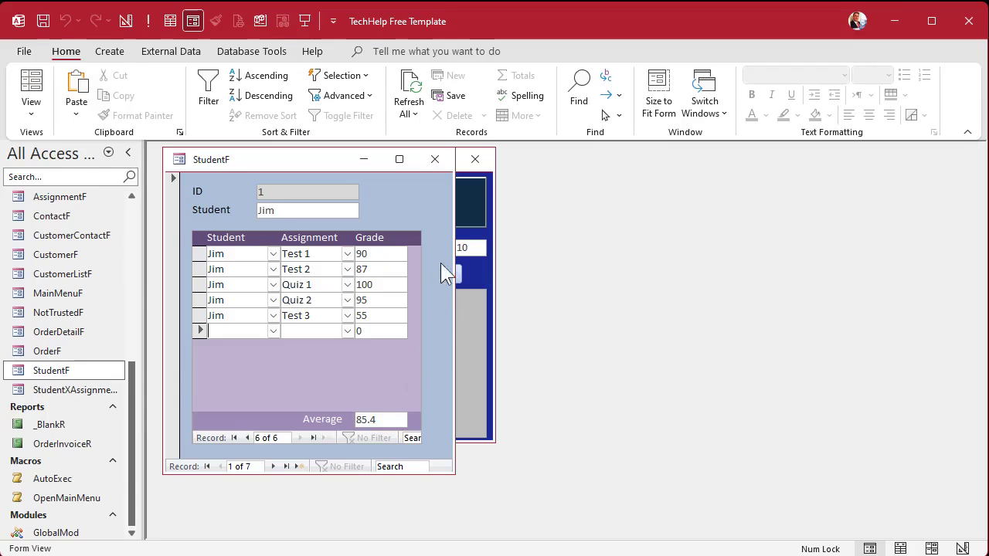
left_click(435, 163)
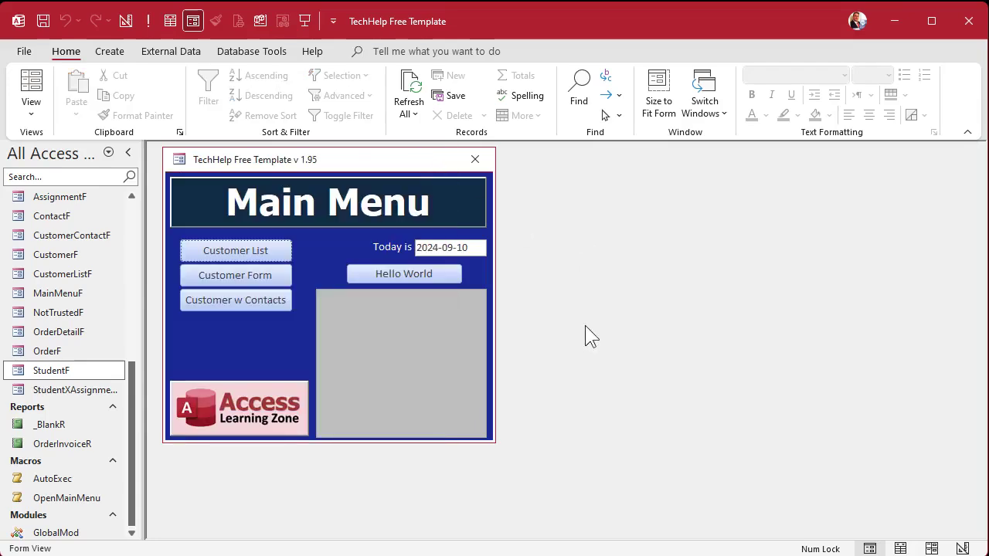
Open the indexes of StudentXAssignmentT in Design view and widen the Index Name and Field Name columns.
scroll(62, 402, "up", 6)
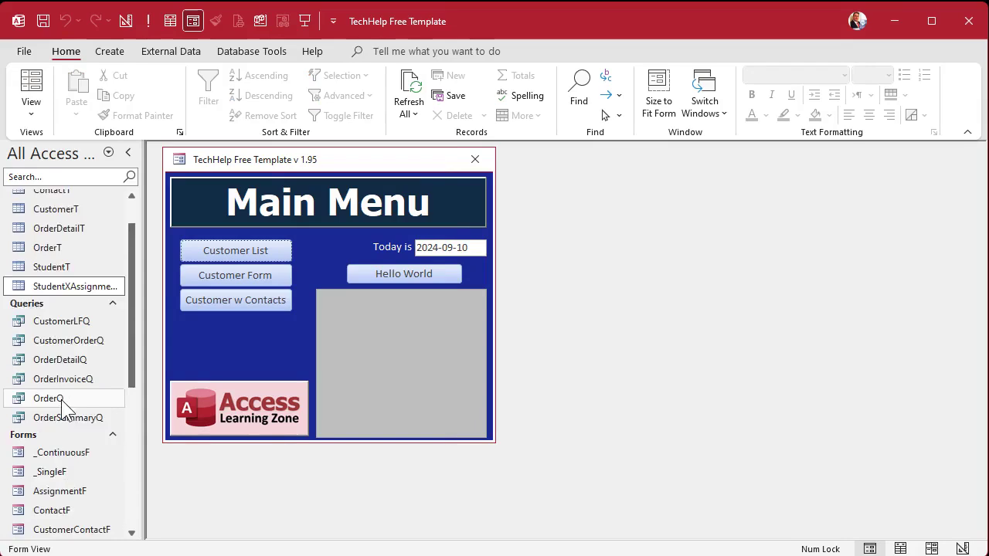
left_click(69, 337)
right_click(70, 331)
left_click(112, 360)
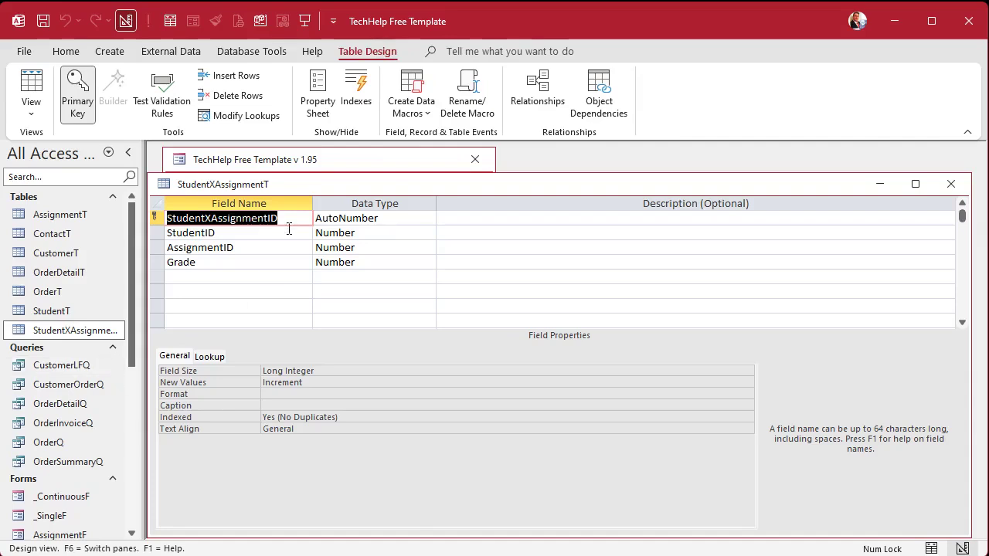
left_click(349, 85)
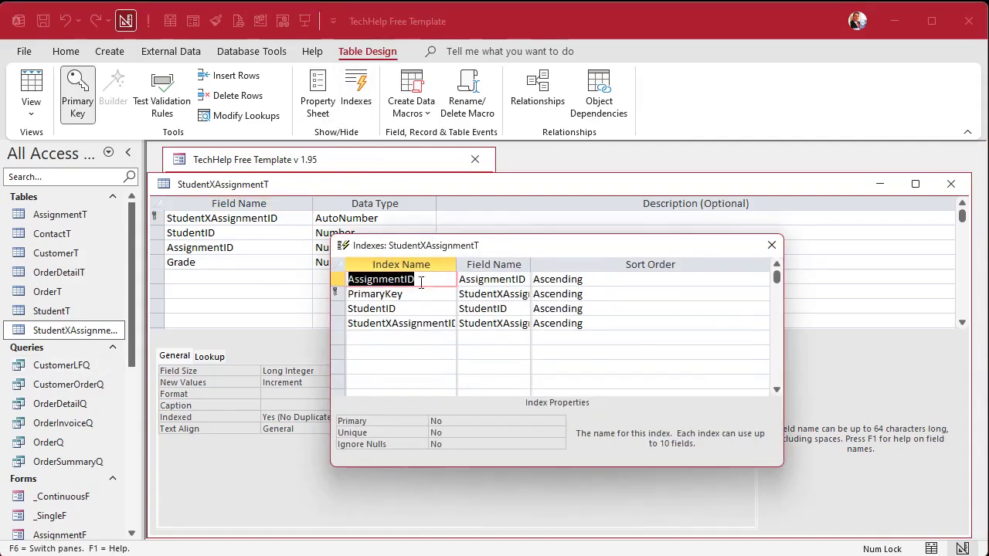
left_click(334, 294)
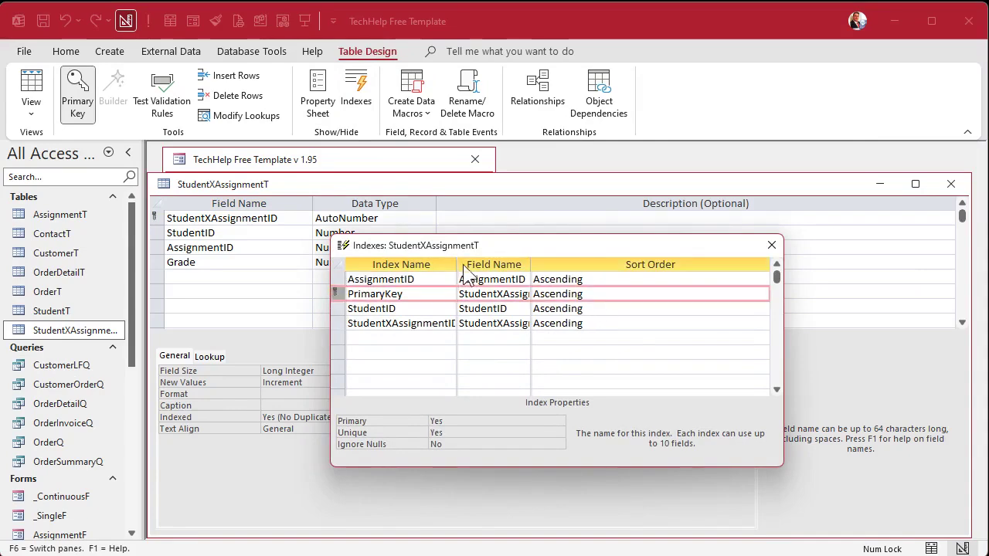
left_click_drag(455, 262, 504, 263)
left_click_drag(579, 263, 607, 264)
Add an index named NoDuplicateAssignments on the StudentID and AssignmentID fields, both sorted ascending.
left_click(400, 338)
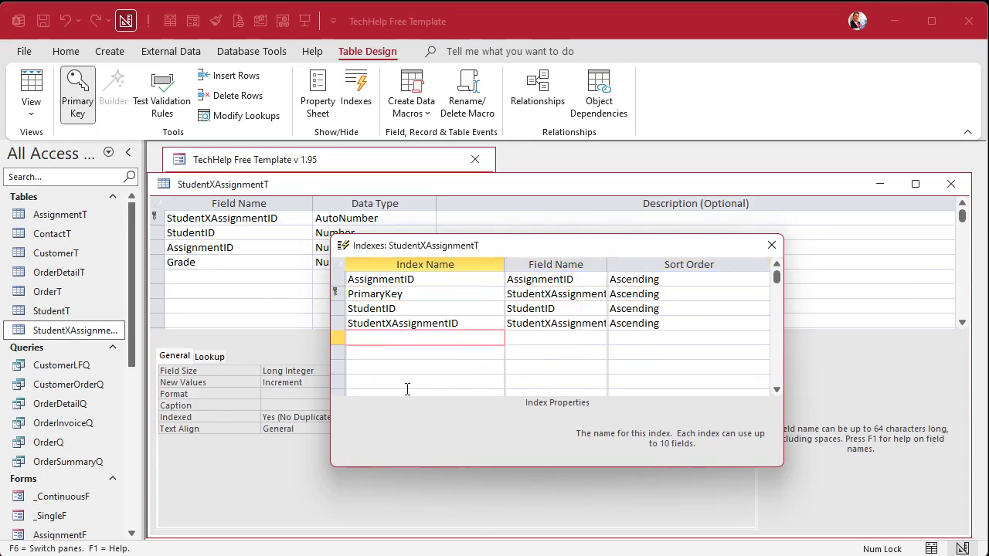
type("NoDuplicateAssignments")
key("Tab")
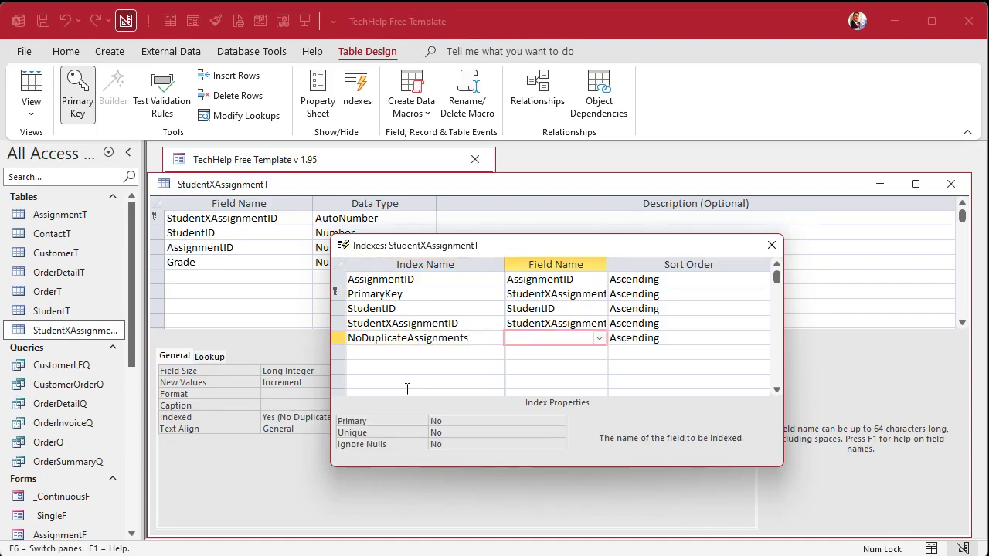
type("student")
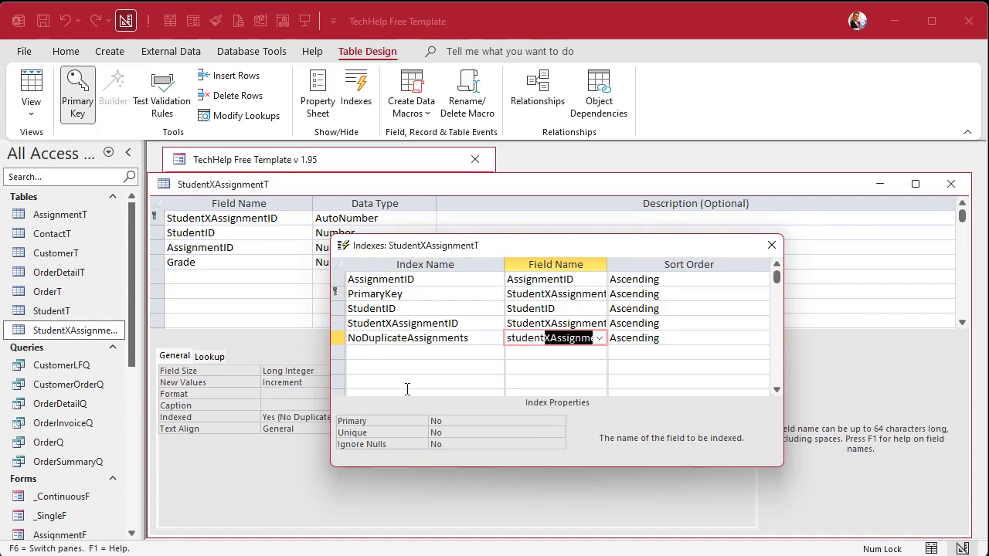
type("ID")
key("Tab")
key("Tab")
key("Tab")
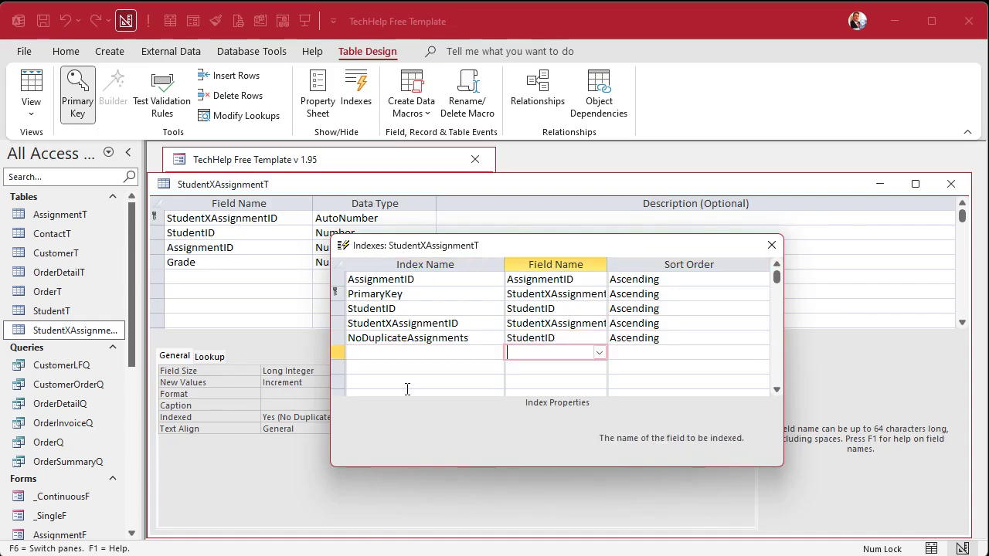
type("as")
key("Tab")
key("Tab")
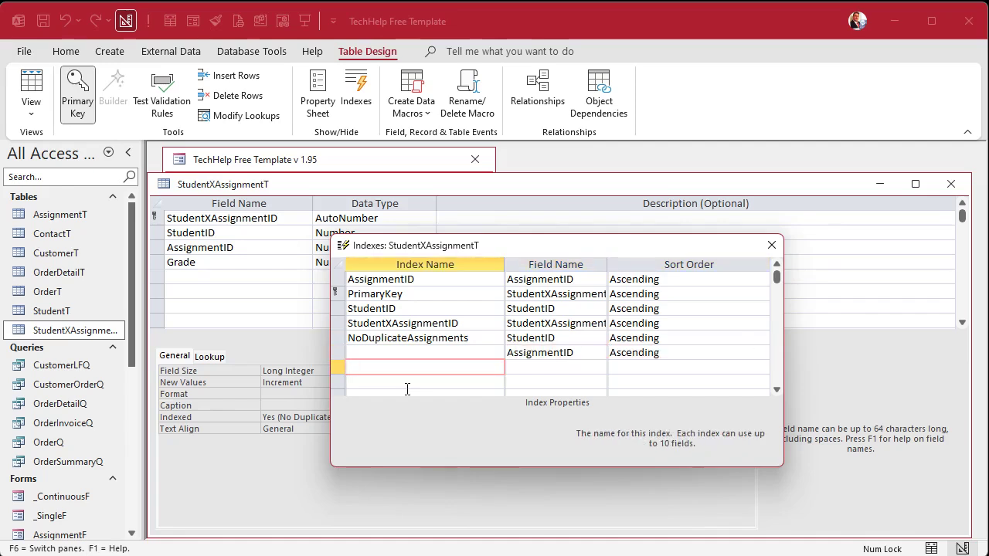
Set the NoDuplicateAssignments index's Unique property to Yes, and close the index list and StudentXAssignmentT.
left_click(465, 337)
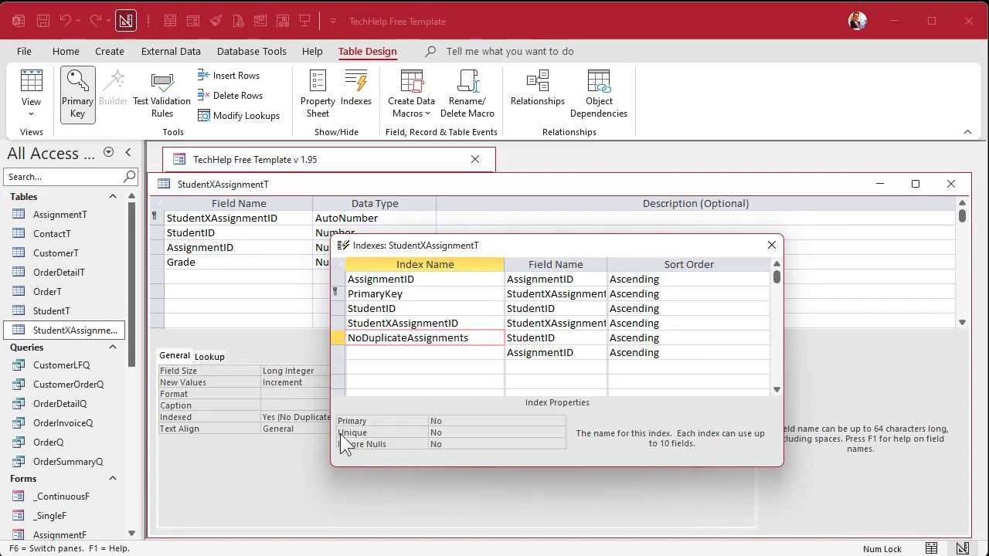
double_click(458, 433)
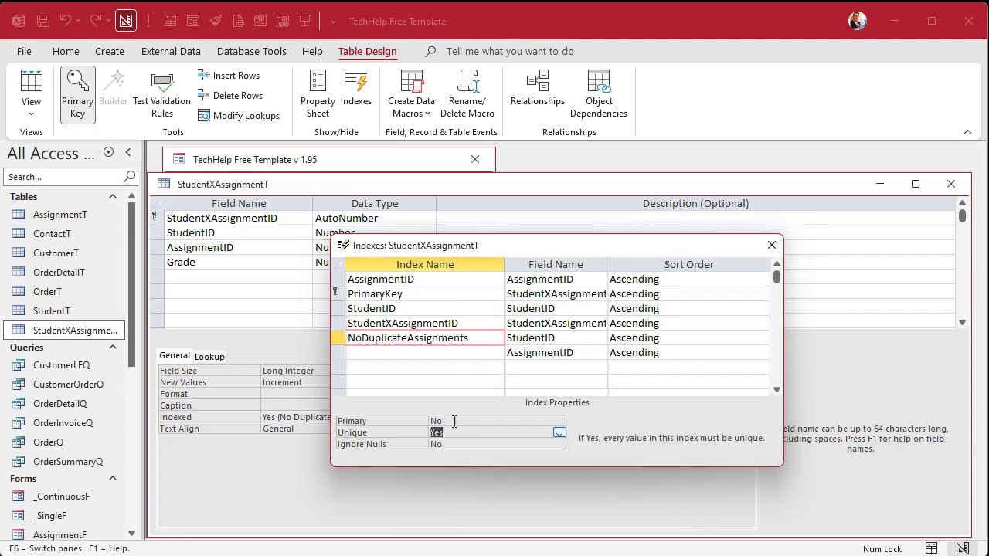
left_click(391, 352)
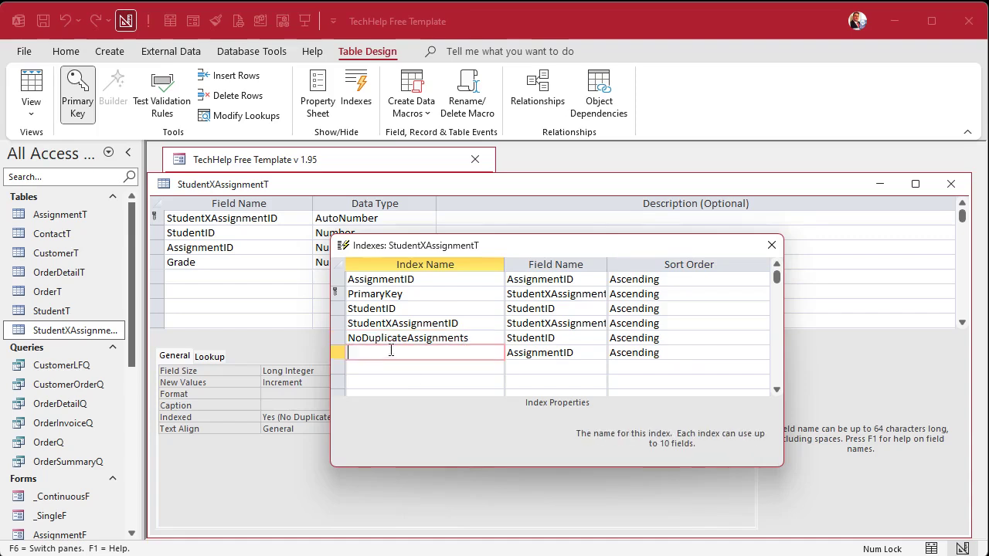
left_click(539, 338)
left_click_drag(341, 342, 338, 348)
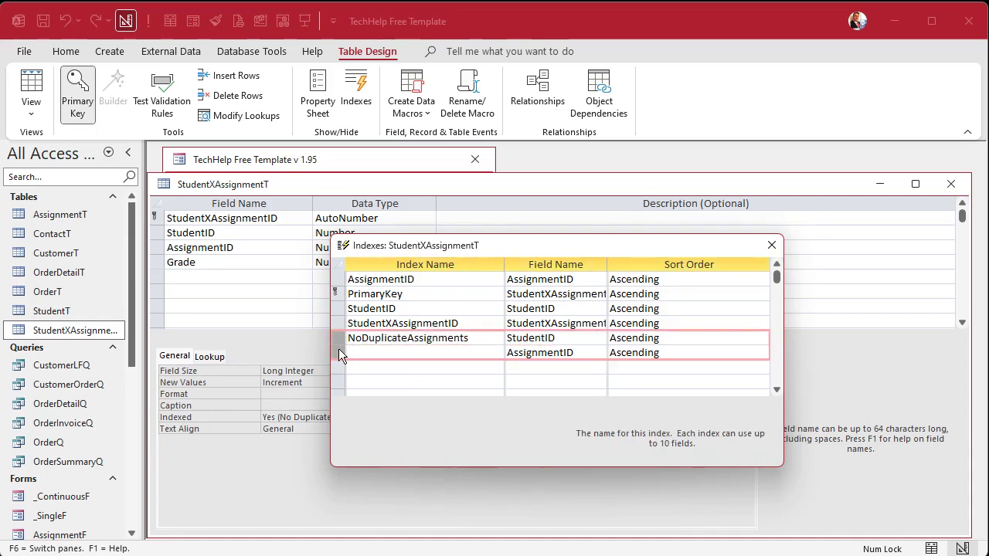
double_click(423, 341)
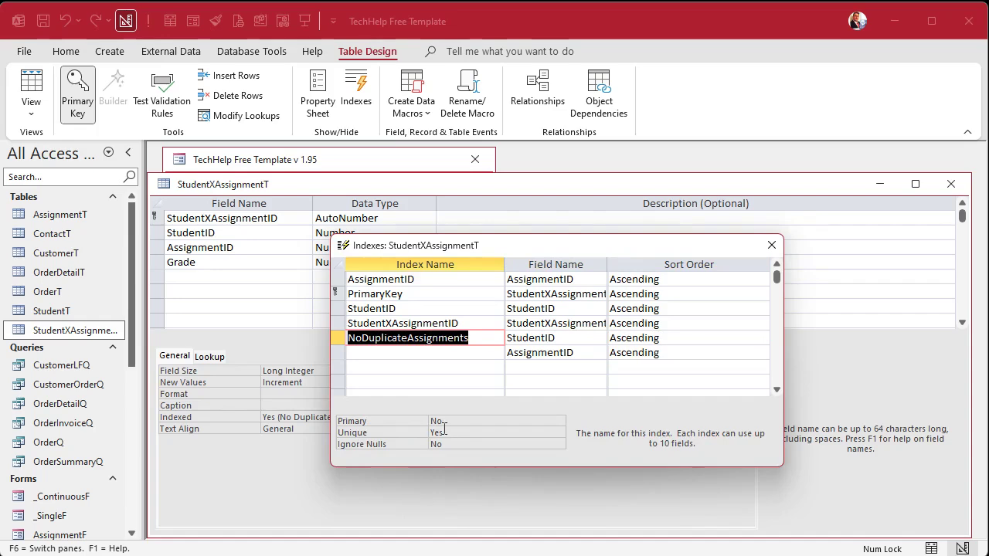
left_click(543, 339)
left_click(543, 354)
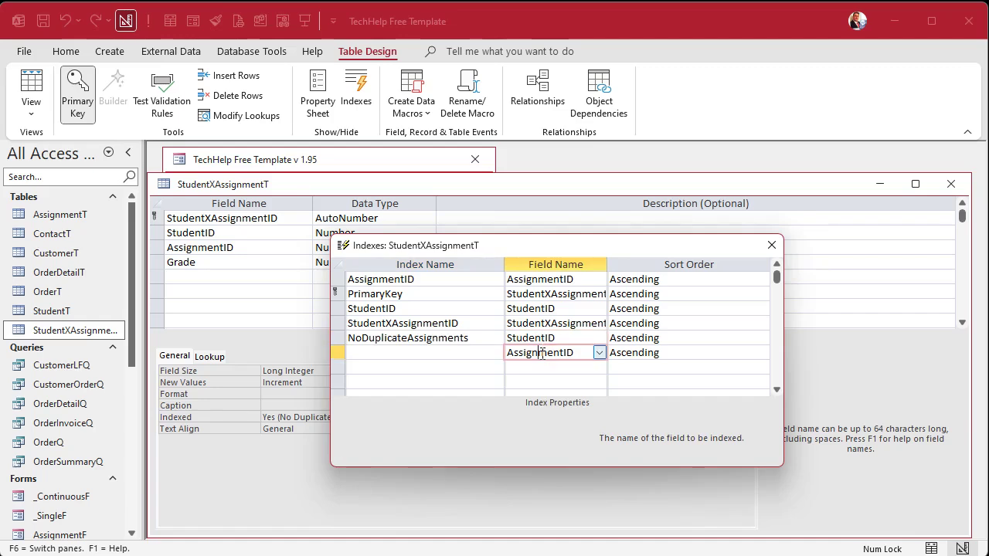
left_click(771, 245)
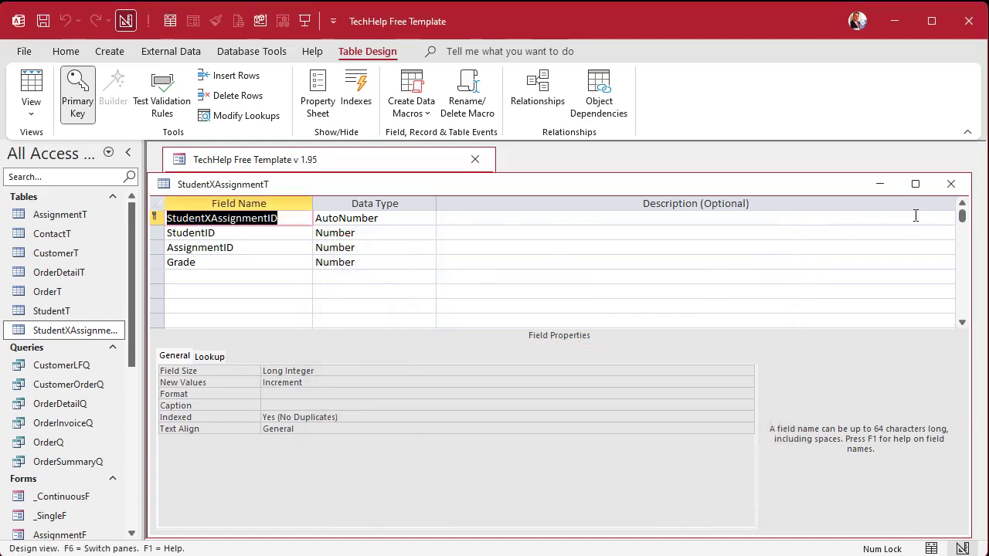
left_click(951, 183)
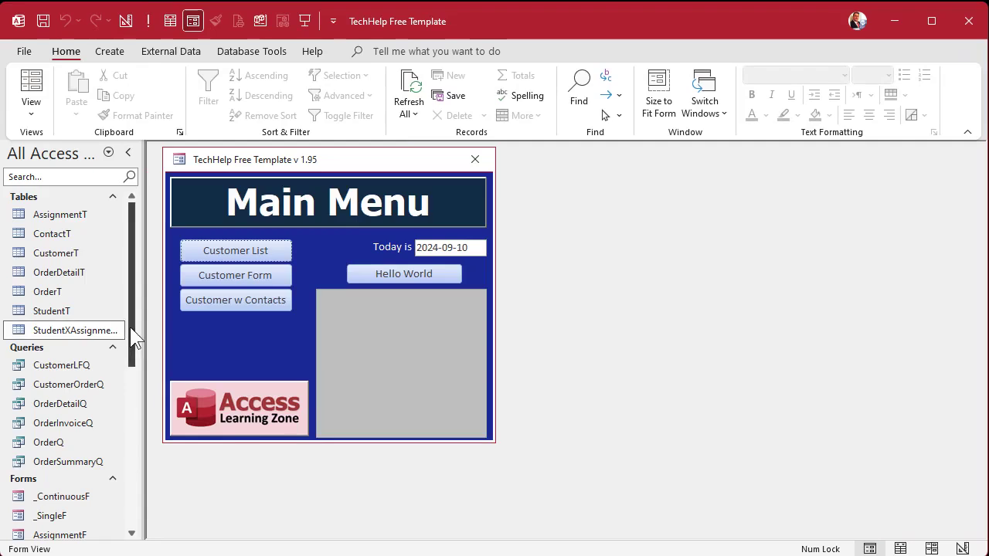
Try to add a duplicate Test 1 record with grade 222 for the first student in StudentF, and discard the entry.
left_click_drag(131, 337, 137, 511)
double_click(50, 369)
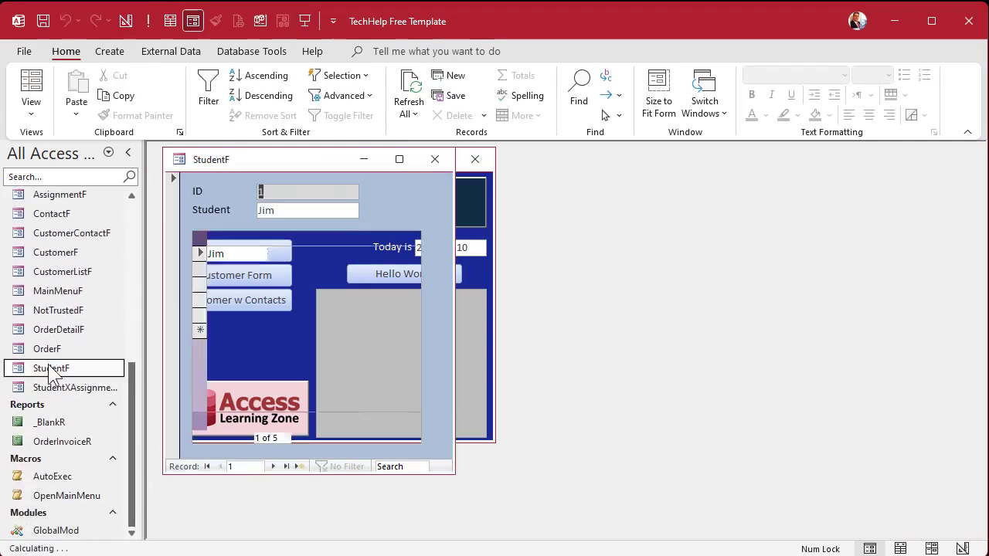
left_click(312, 331)
type("t")
key("Tab")
type("222")
key("Tab")
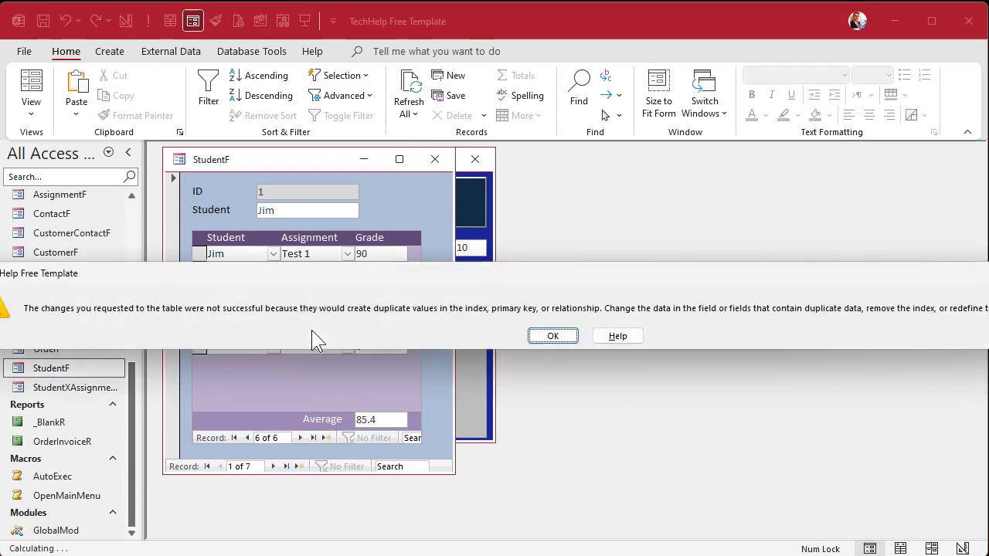
left_click(553, 336)
key("Escape")
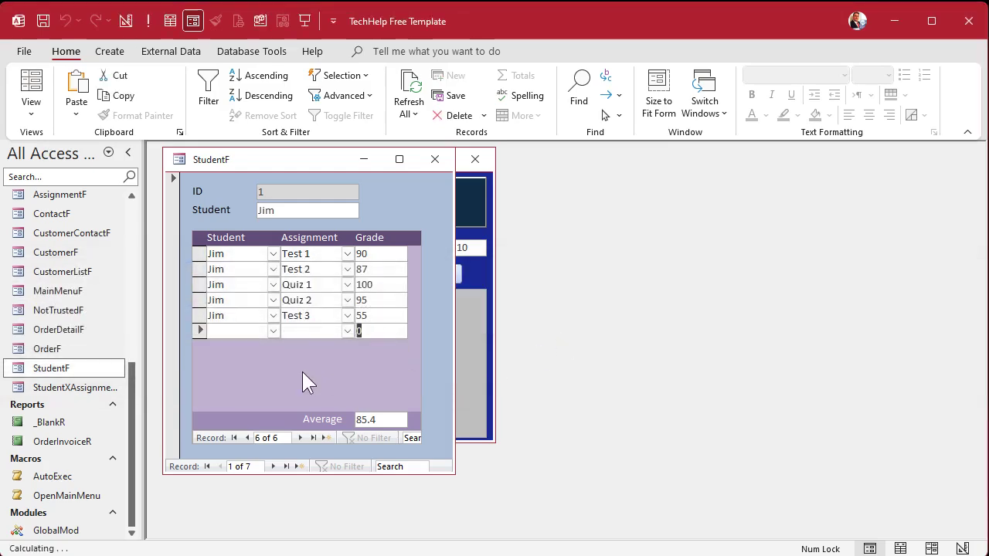